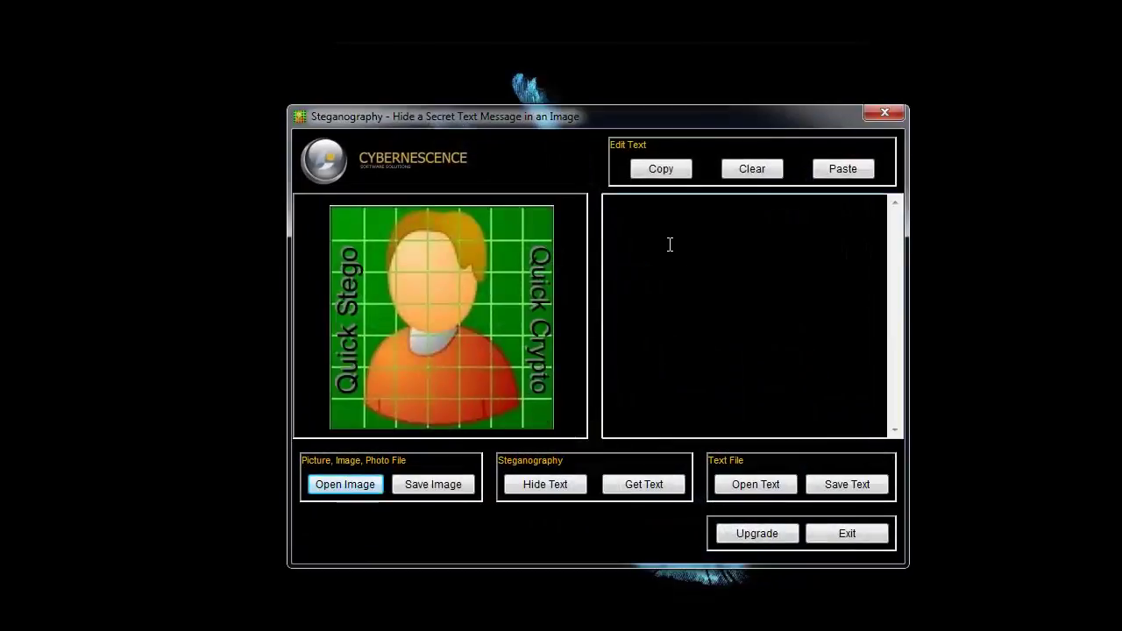
- Load handprint image 2 from the Wp folder into QuickStego
{"action": "left_click", "coordinate": [363, 484]}
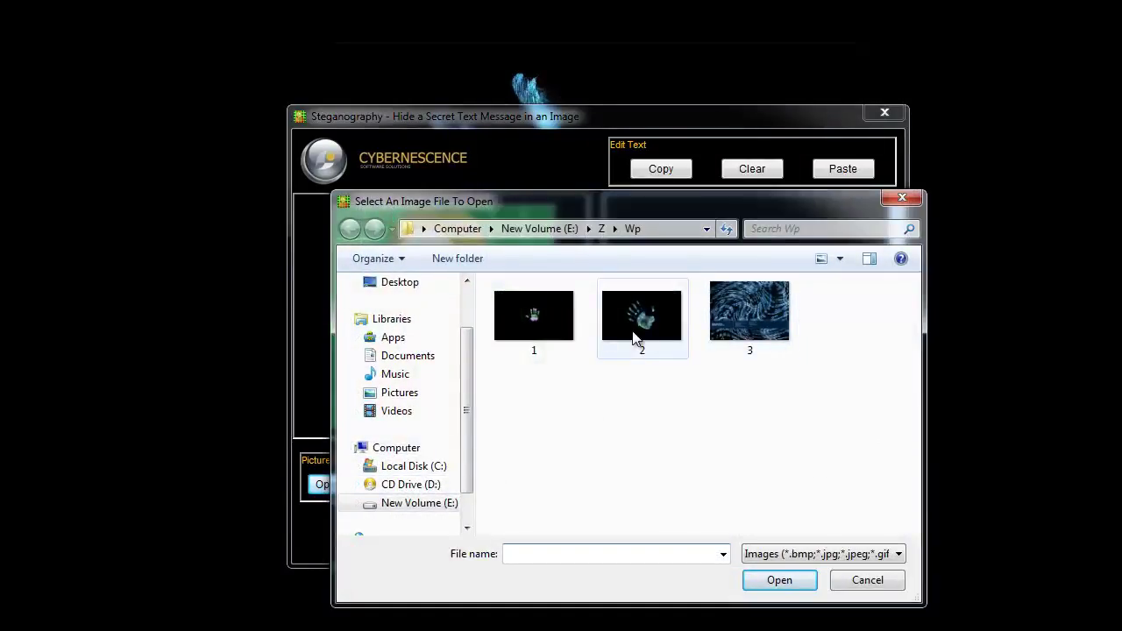
{"action": "left_click", "coordinate": [637, 334]}
{"action": "key", "text": "Return"}
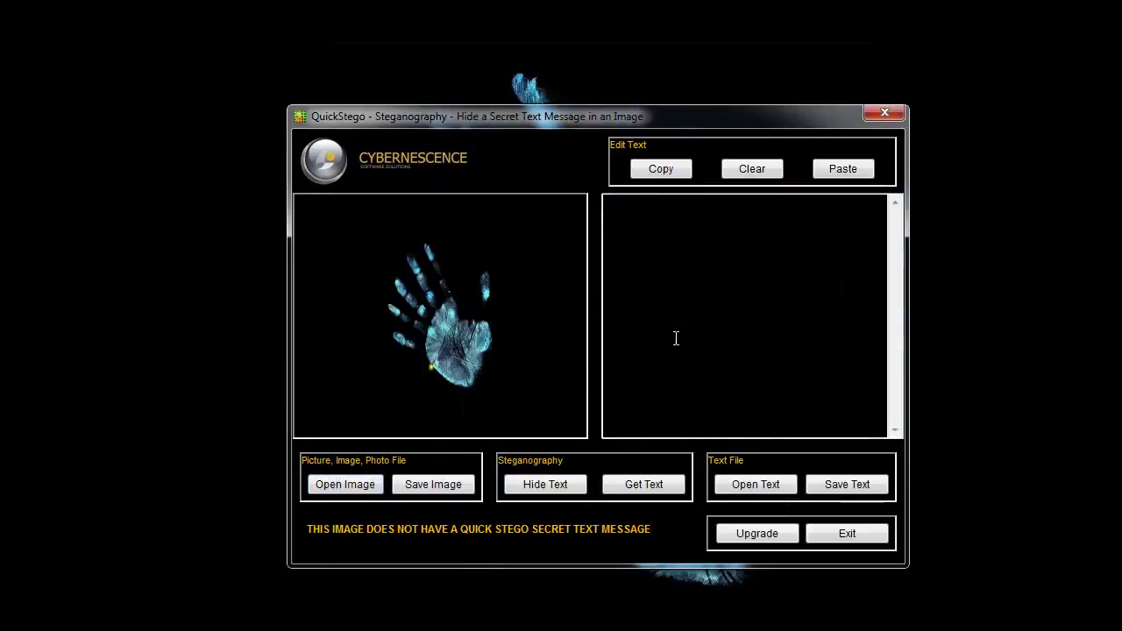
- Enter the text 'secret message' and hide it in the handprint image
{"action": "left_click", "coordinate": [681, 224]}
{"action": "type", "text": "e"}
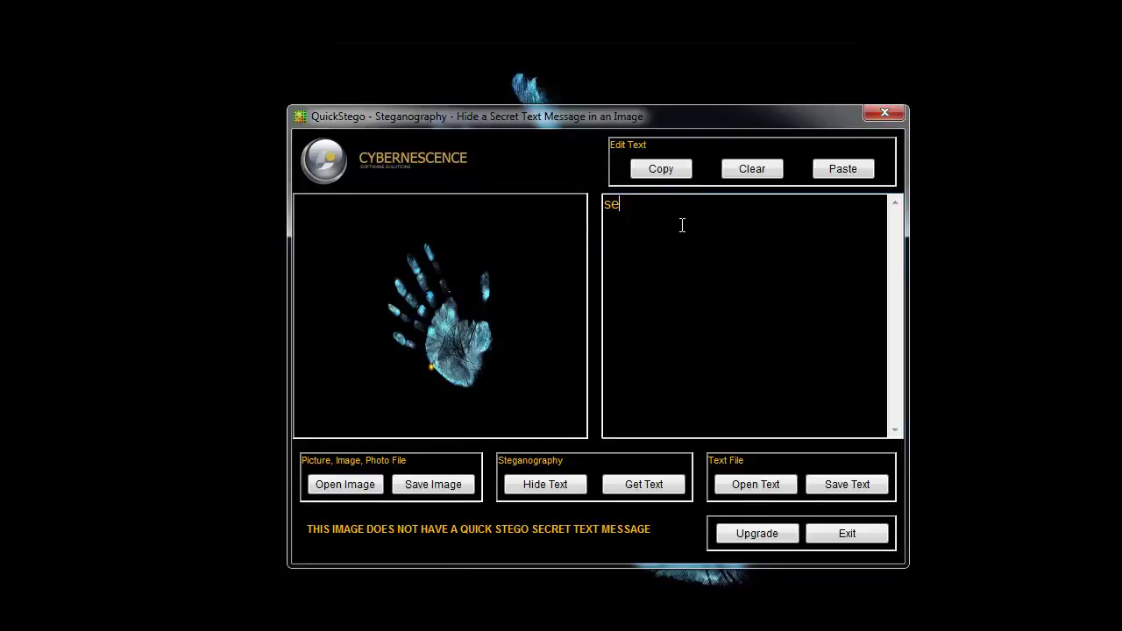
{"action": "type", "text": "cret m"}
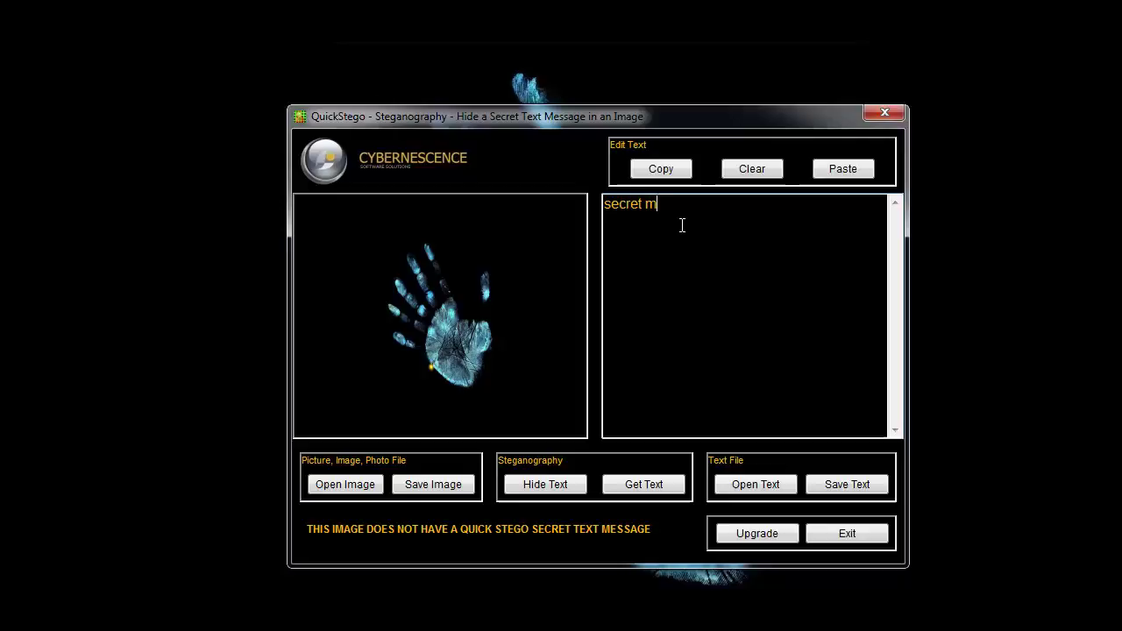
{"action": "type", "text": "essage"}
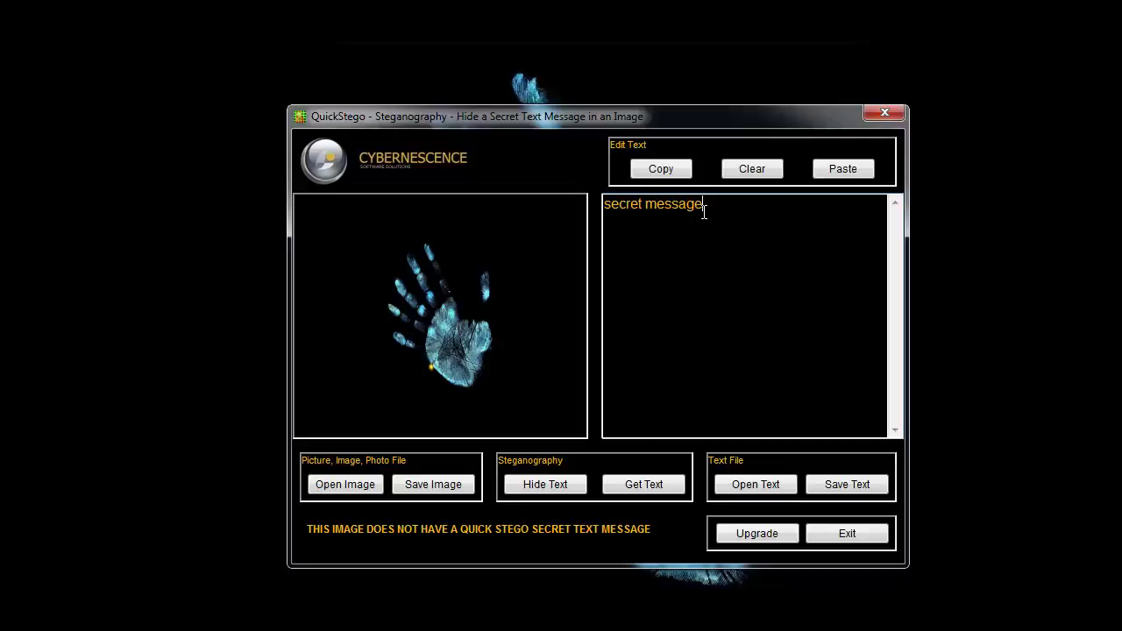
{"action": "left_click_drag", "start_coordinate": [704, 211], "coordinate": [603, 211]}
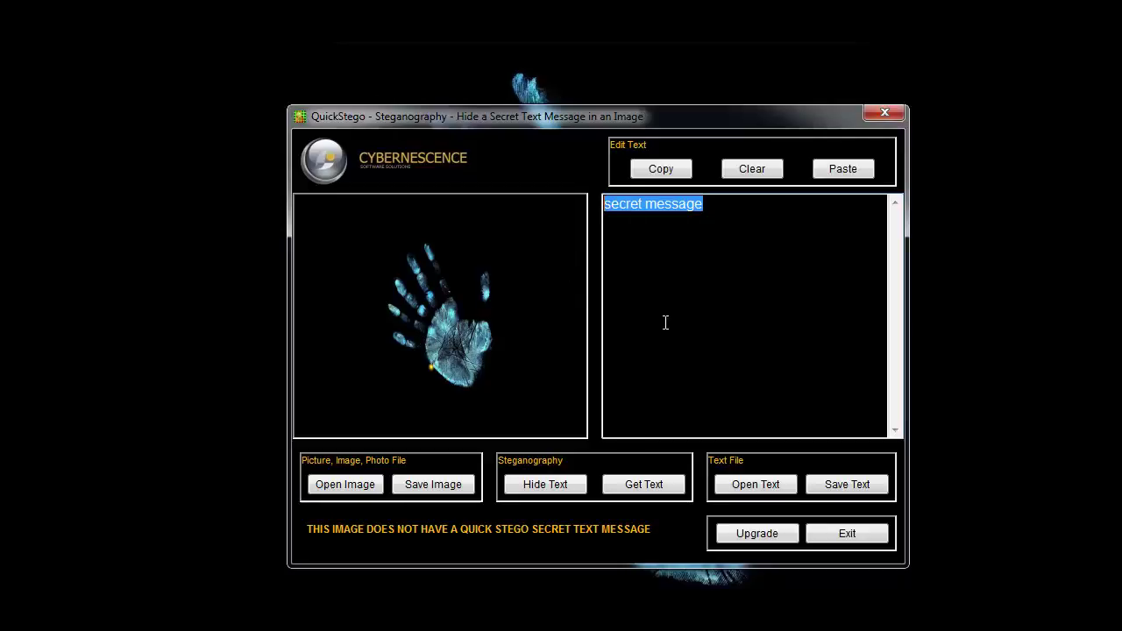
{"action": "left_click", "coordinate": [728, 293]}
{"action": "left_click", "coordinate": [556, 480]}
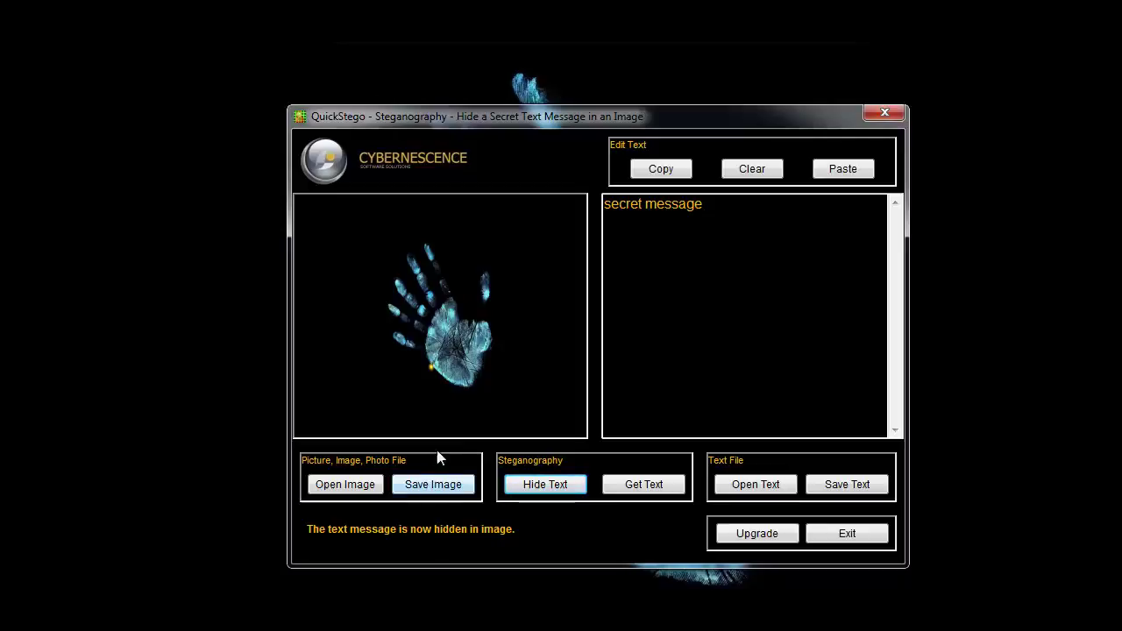
- Save the message-bearing image as the bitmap 'hidden' in the Wp folder
{"action": "left_click", "coordinate": [441, 483]}
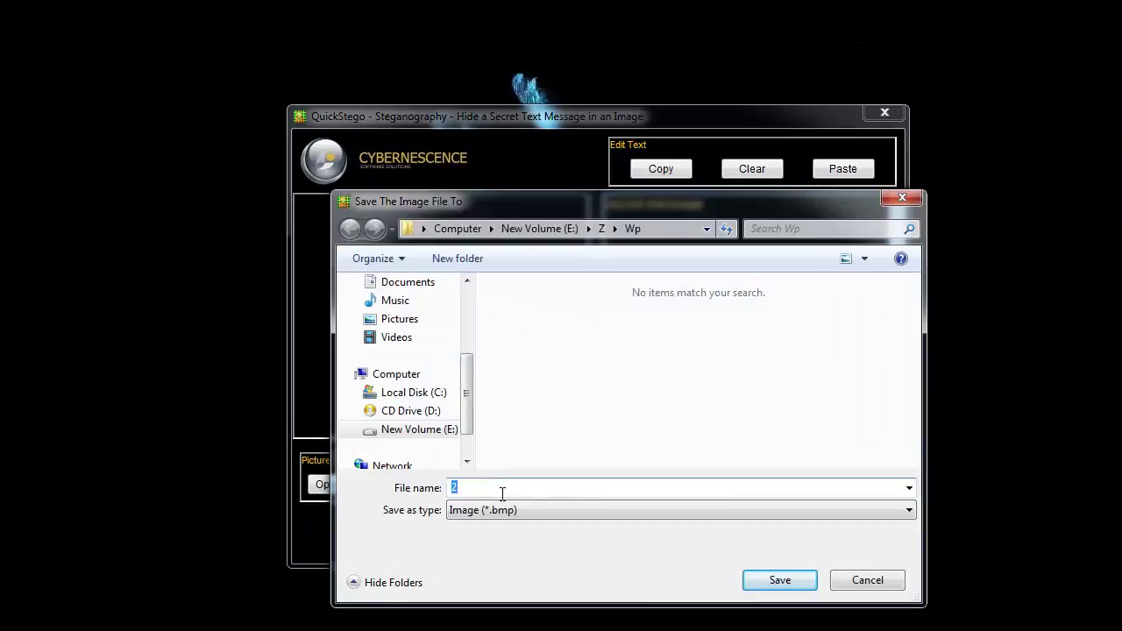
{"action": "type", "text": "hidden"}
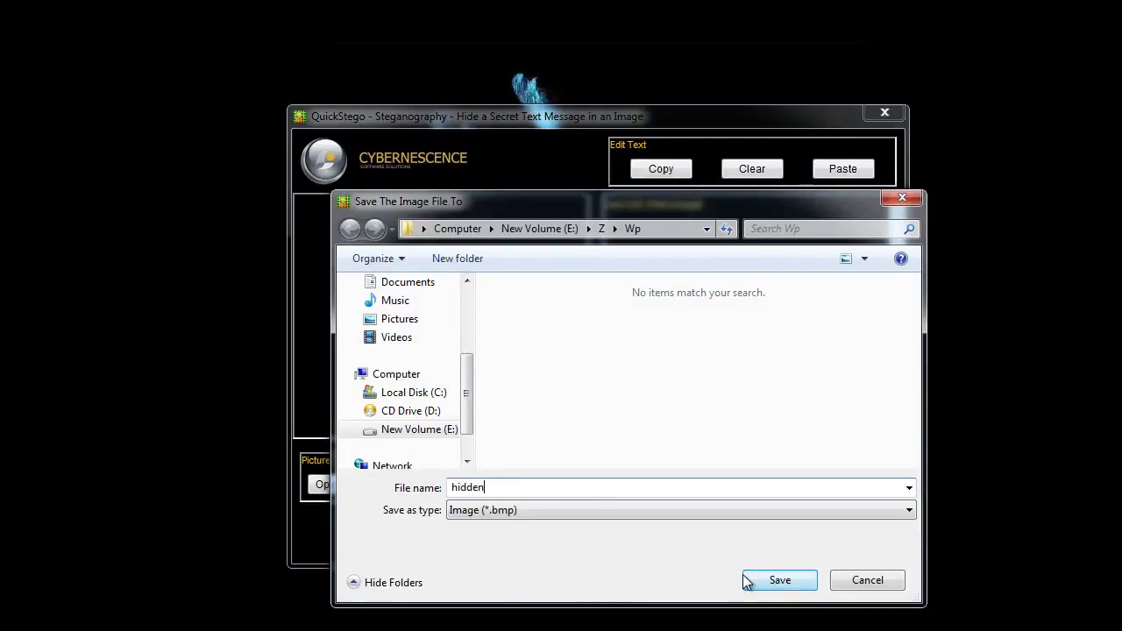
{"action": "left_click", "coordinate": [771, 579]}
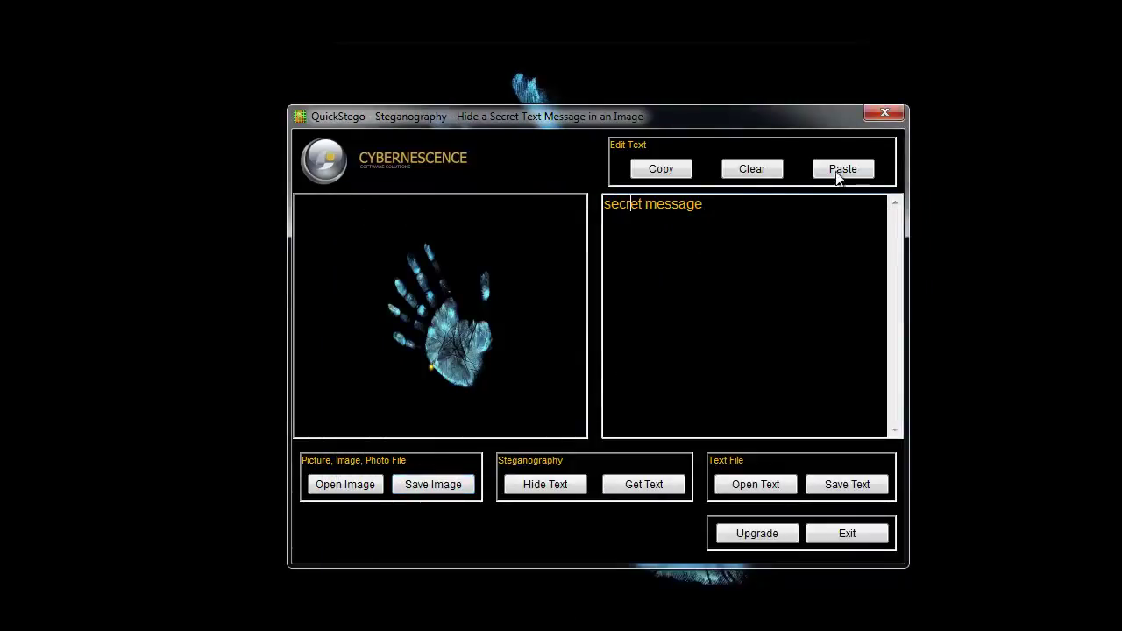
- Clear the message text and load image 1
{"action": "left_click", "coordinate": [741, 170]}
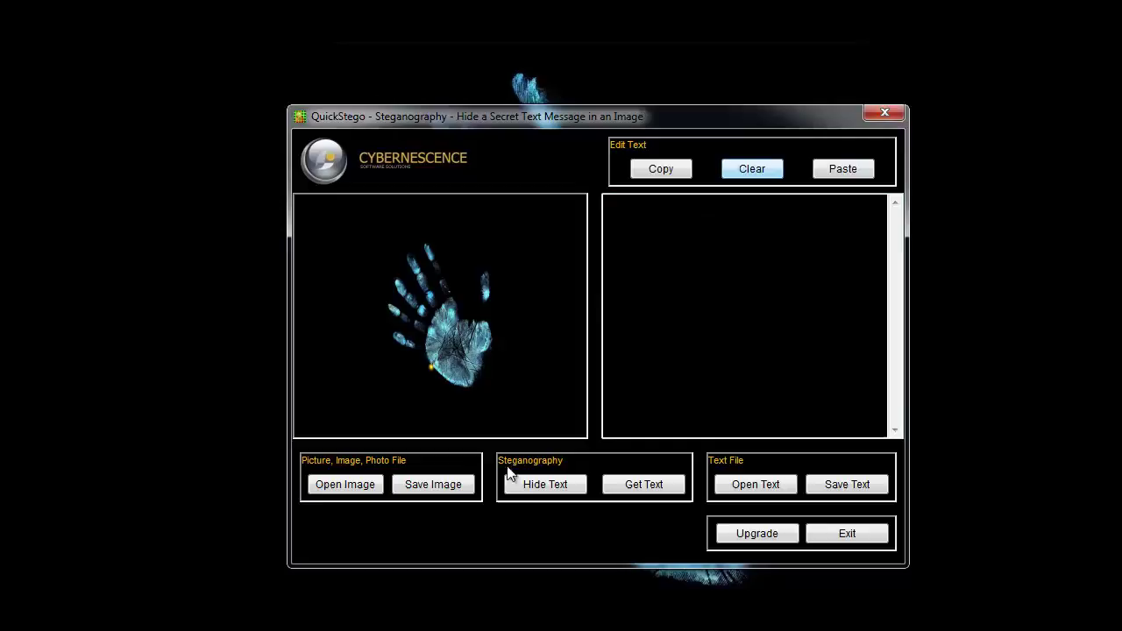
{"action": "left_click", "coordinate": [377, 484]}
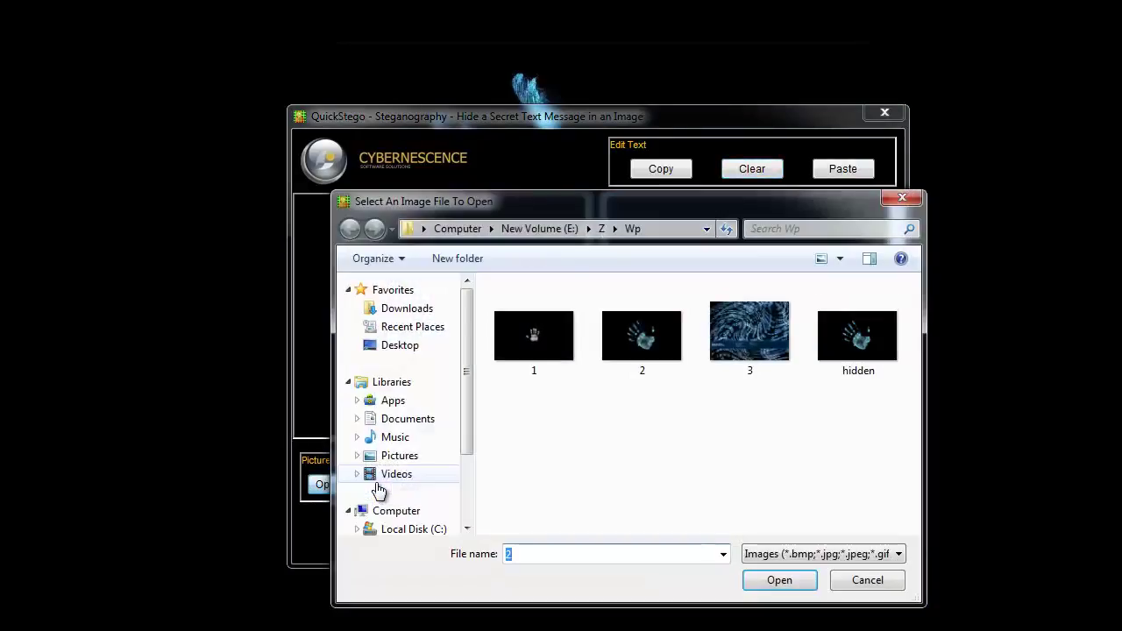
{"action": "left_click", "coordinate": [533, 358]}
{"action": "double_click", "coordinate": [533, 357]}
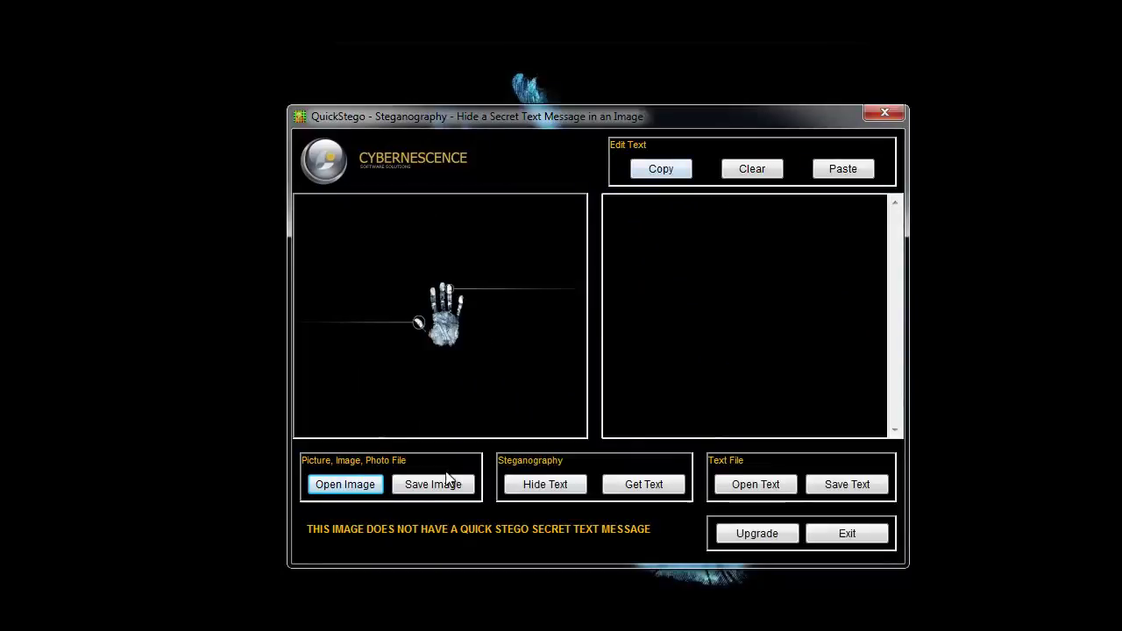
- Reload the original image 2, which shows no hidden message
{"action": "left_click", "coordinate": [358, 494]}
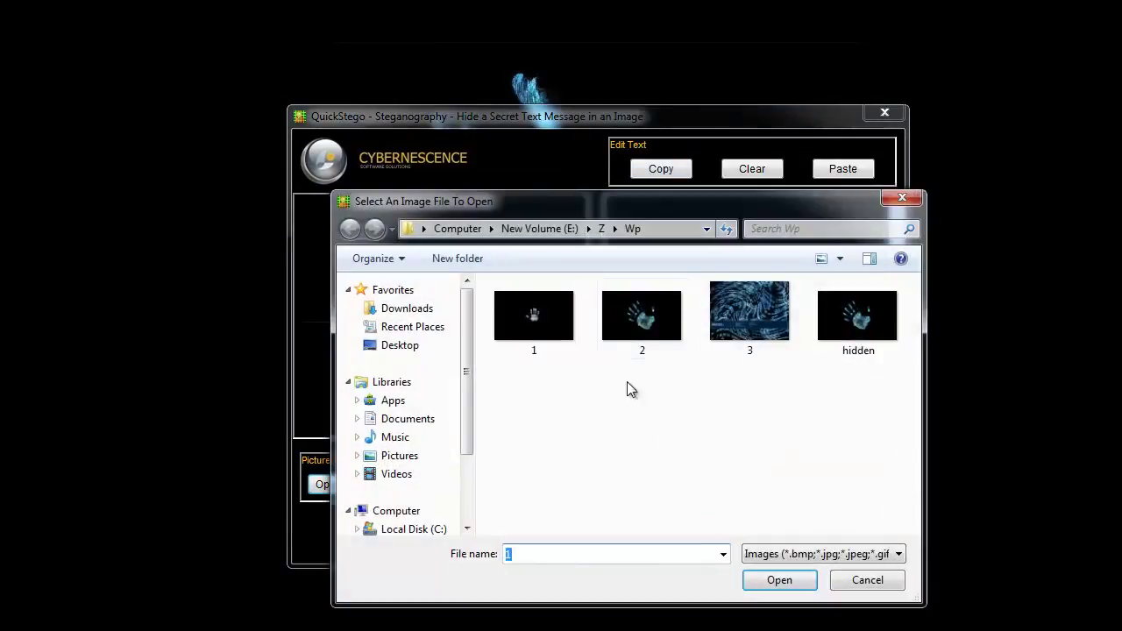
{"action": "left_click", "coordinate": [659, 322]}
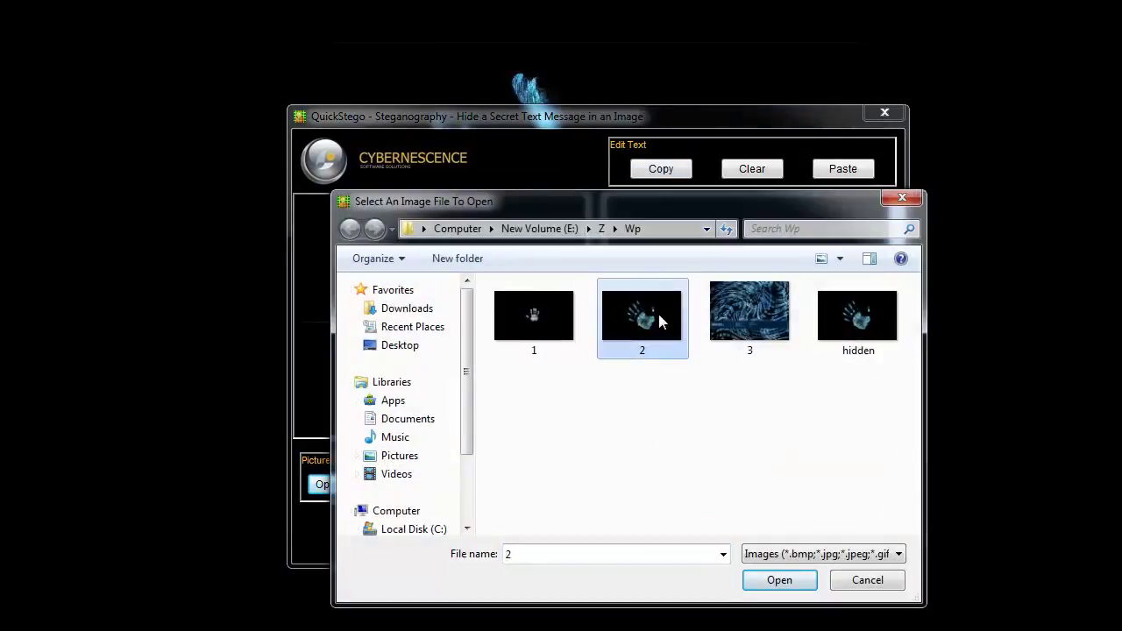
{"action": "double_click", "coordinate": [660, 322]}
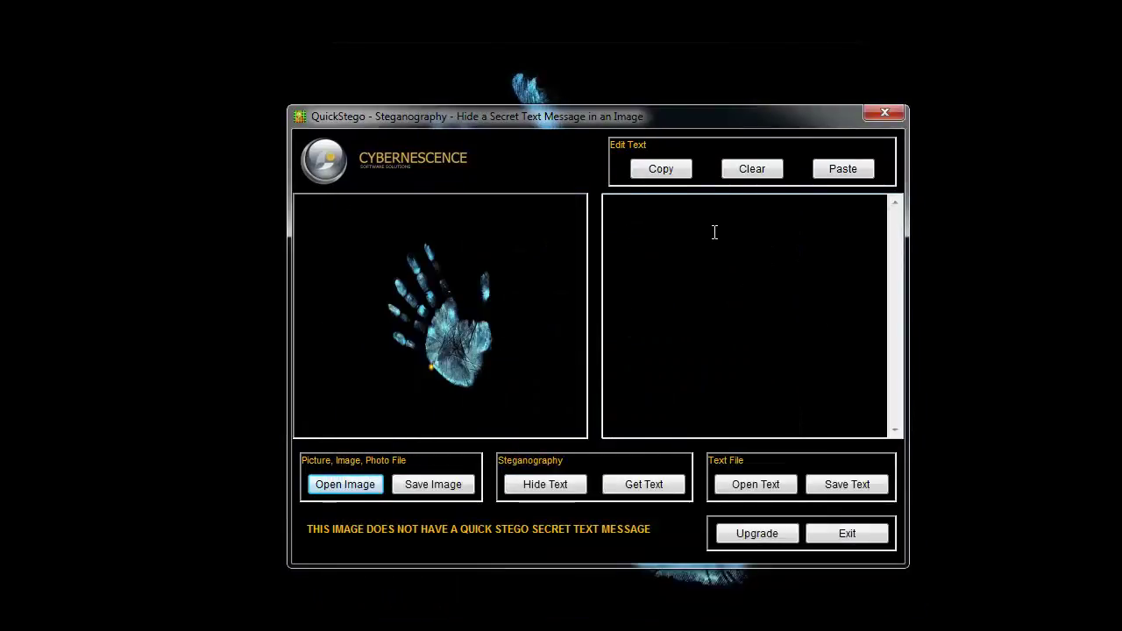
- Open the saved 'hidden' image to reveal its text 'secret message'
{"action": "left_click", "coordinate": [353, 483]}
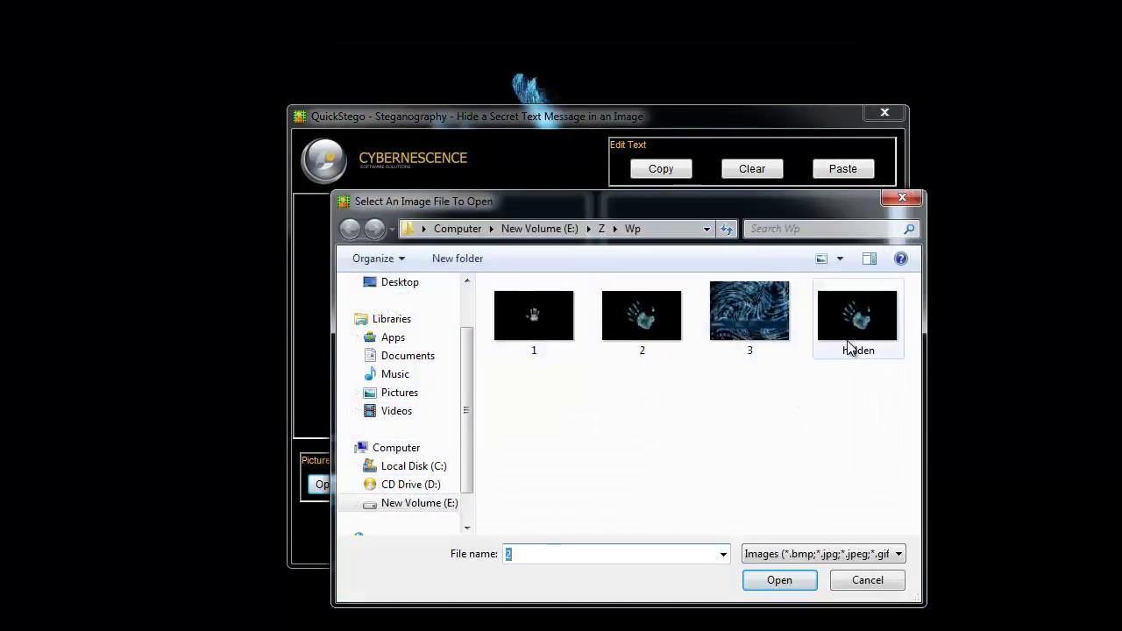
{"action": "left_click", "coordinate": [850, 348]}
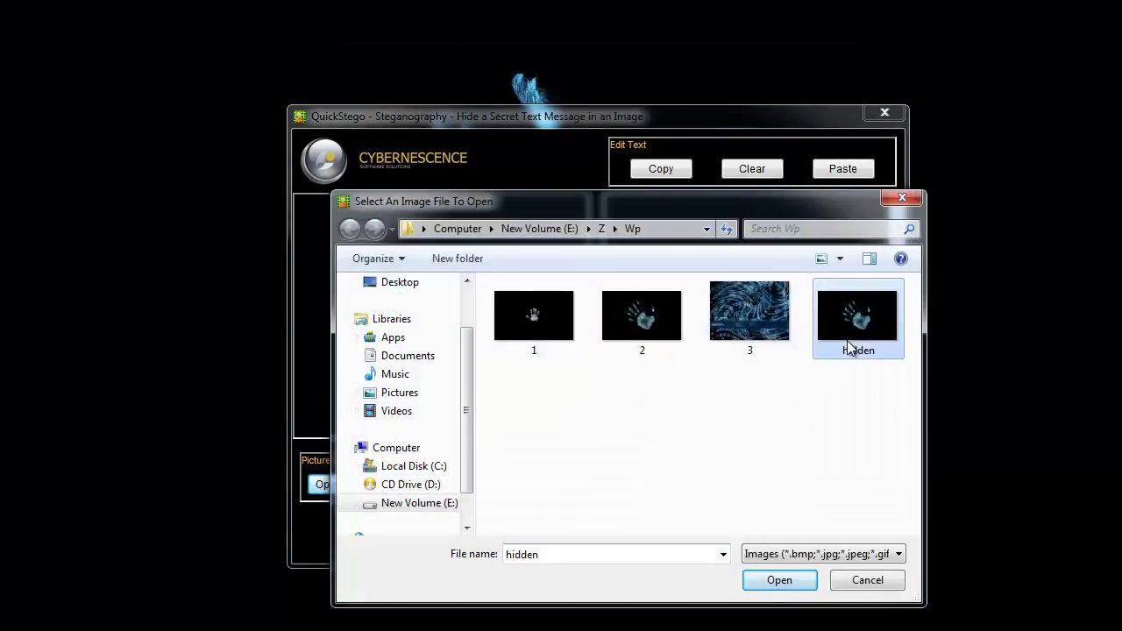
{"action": "double_click", "coordinate": [849, 346]}
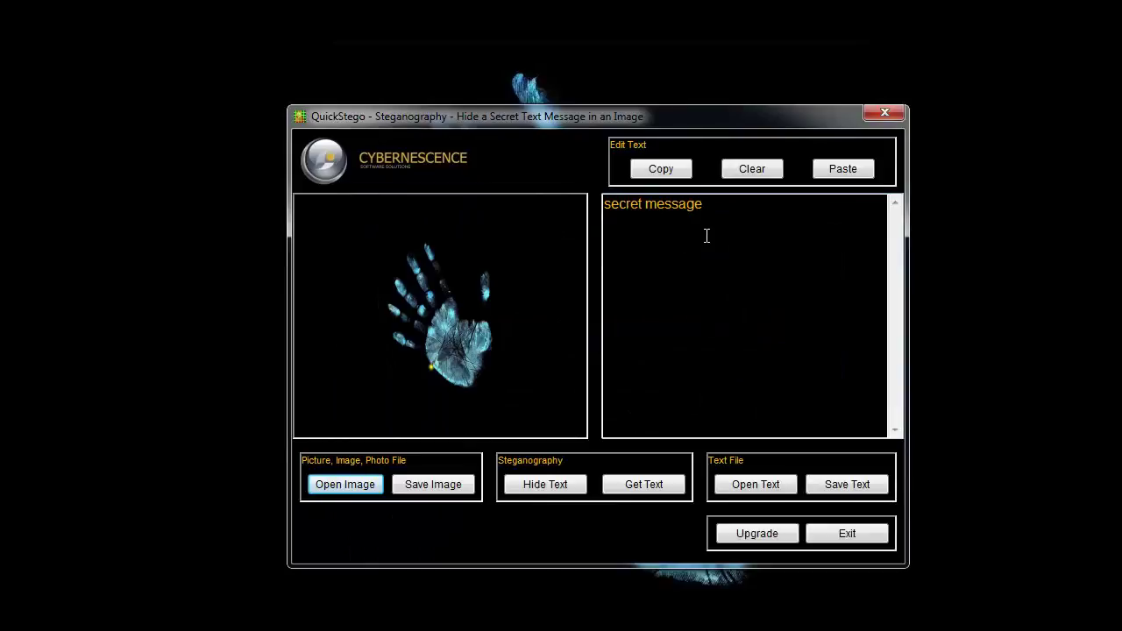
{"action": "double_click", "coordinate": [664, 263]}
{"action": "left_click", "coordinate": [664, 264]}
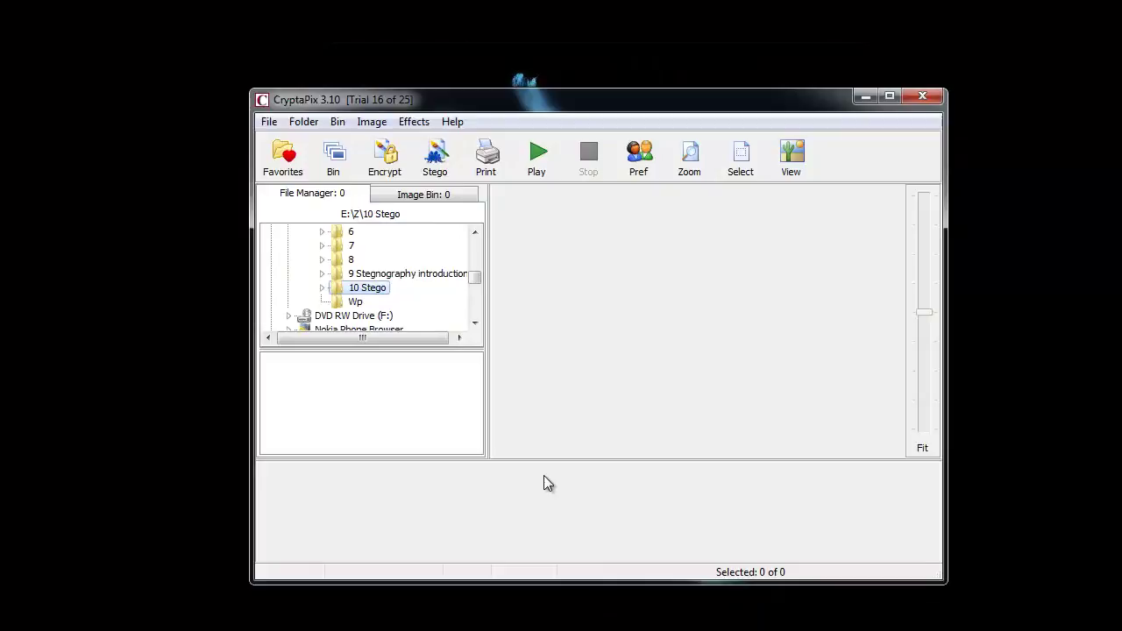
- Show the Wp folder in CryptaPix and preview 2.jpg
{"action": "left_click", "coordinate": [355, 302]}
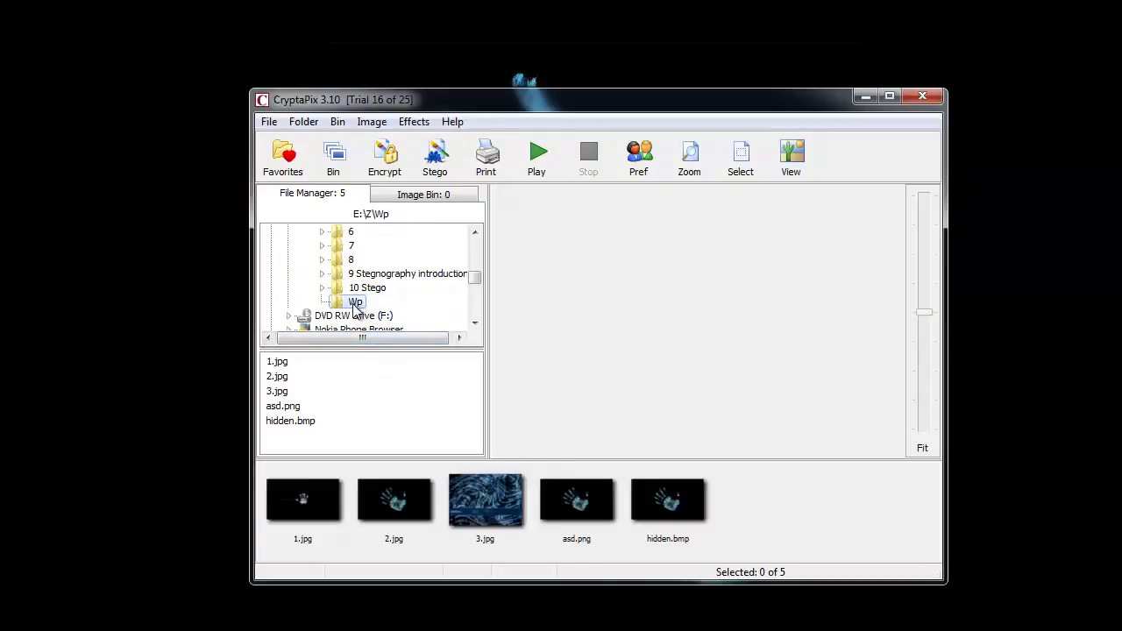
{"action": "left_click", "coordinate": [410, 524]}
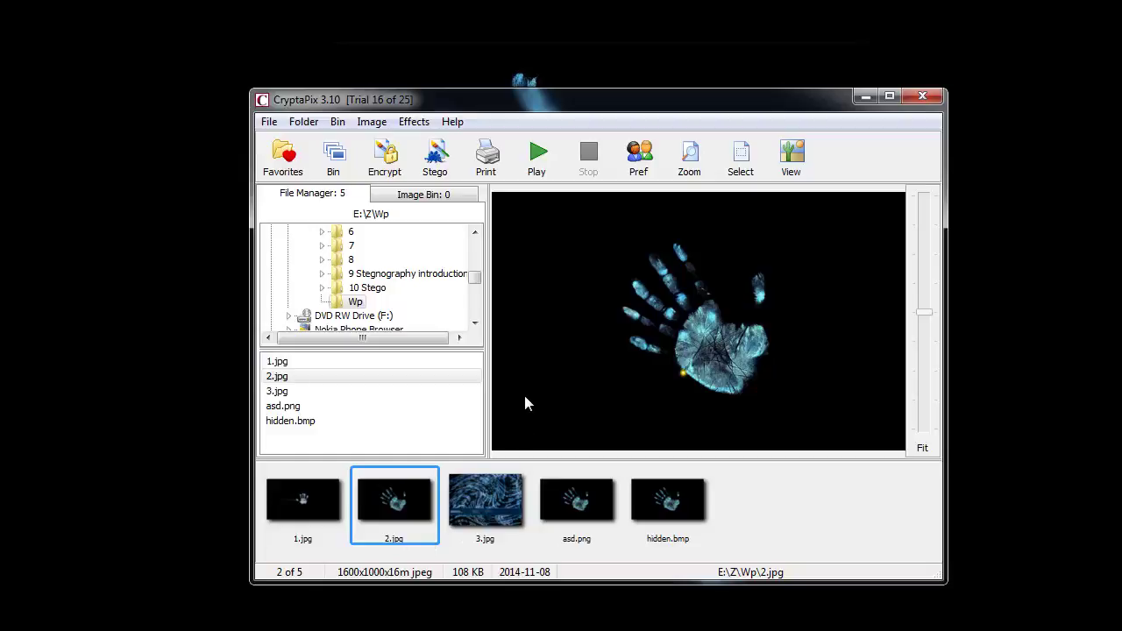
{"action": "left_click", "coordinate": [435, 166]}
- Insert the text message 'secret123' into 2.jpg, protected by a confirmed password
{"action": "left_click", "coordinate": [457, 191]}
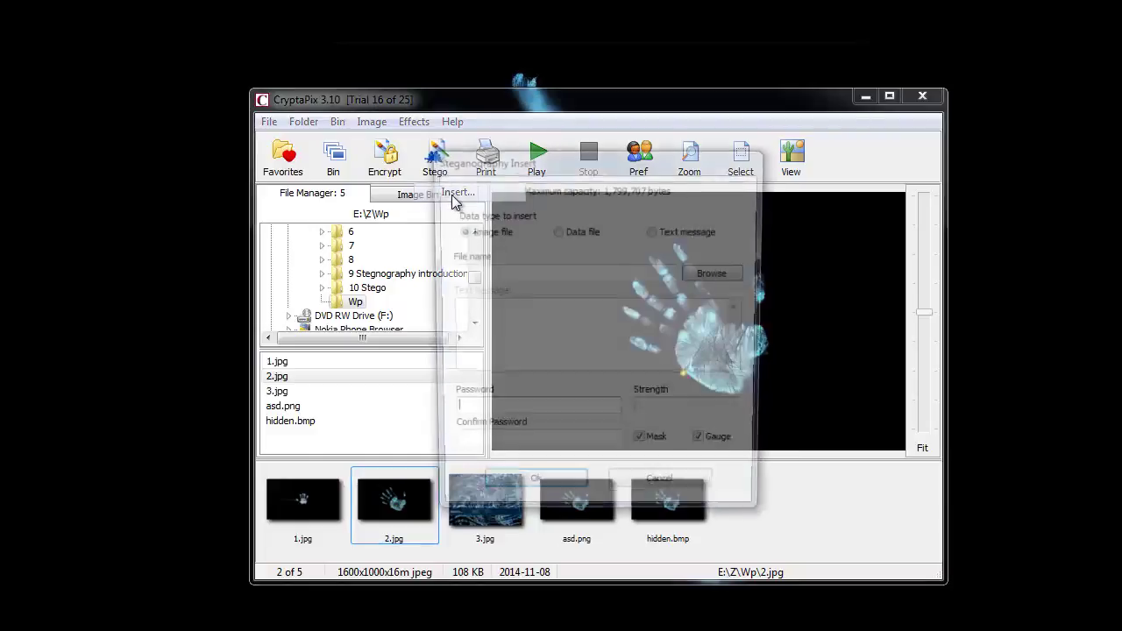
{"action": "left_click", "coordinate": [654, 231]}
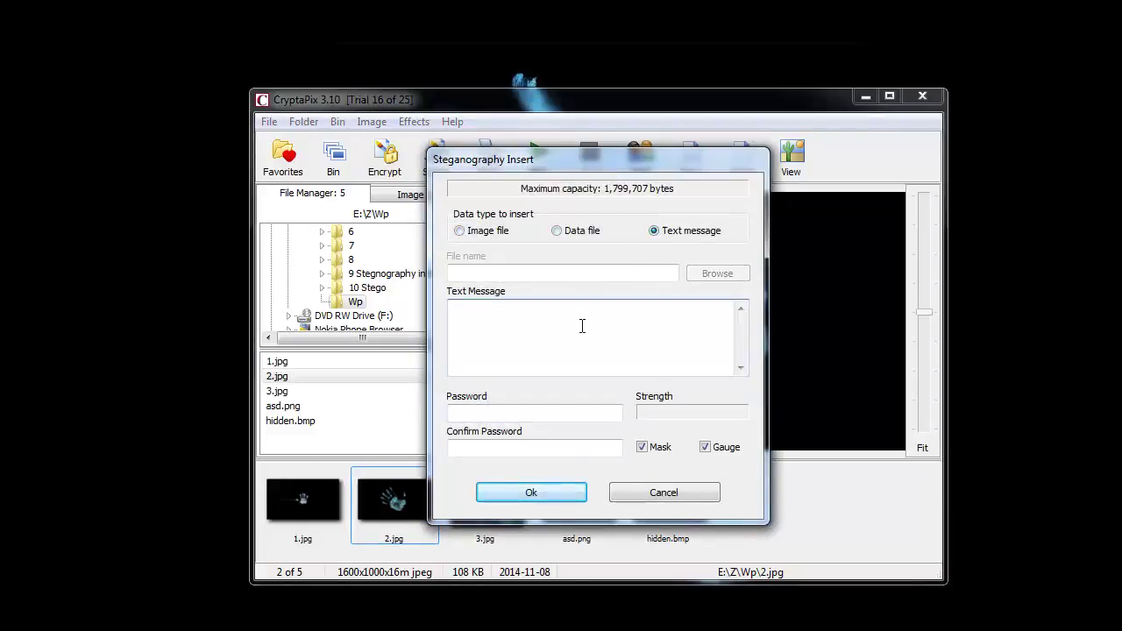
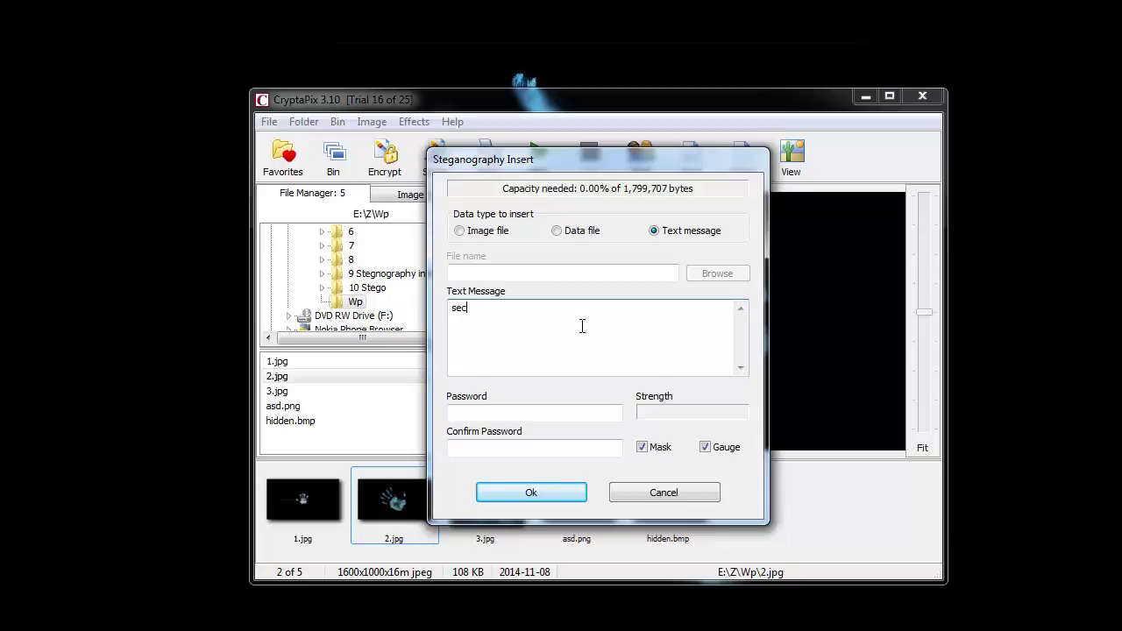
{"action": "left_click", "coordinate": [553, 416]}
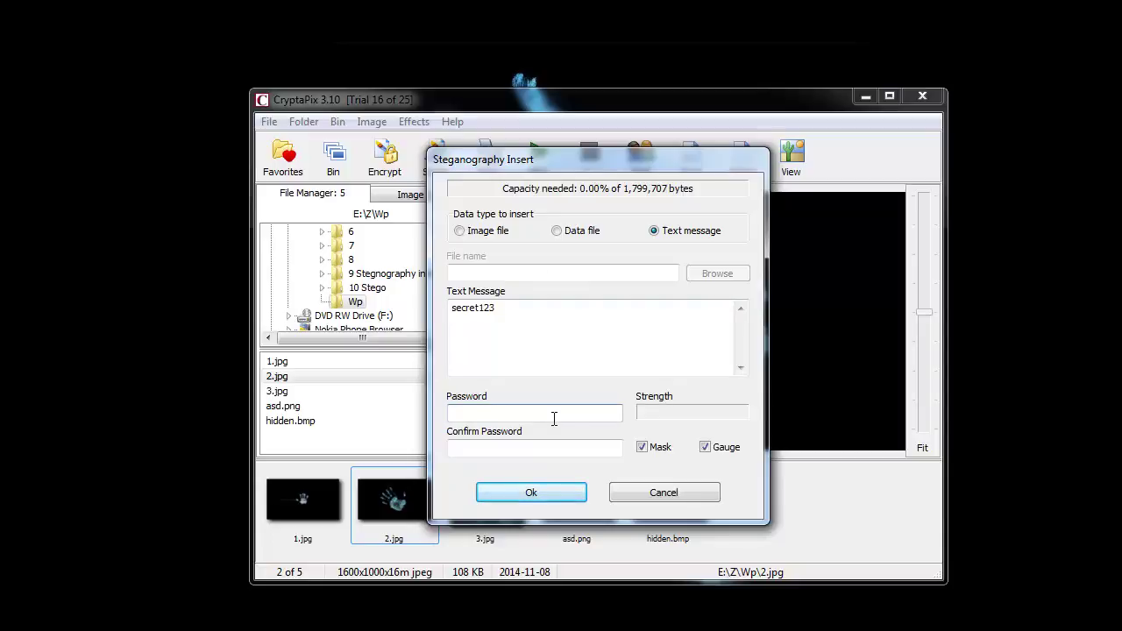
{"action": "key", "text": "Tab"}
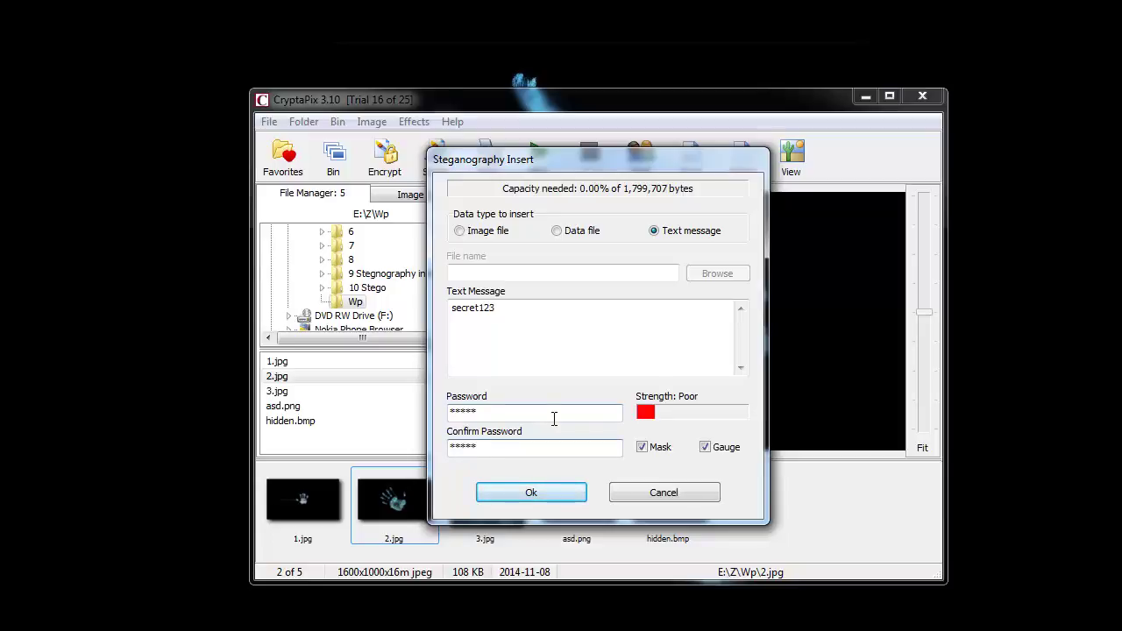
{"action": "key", "text": "Return"}
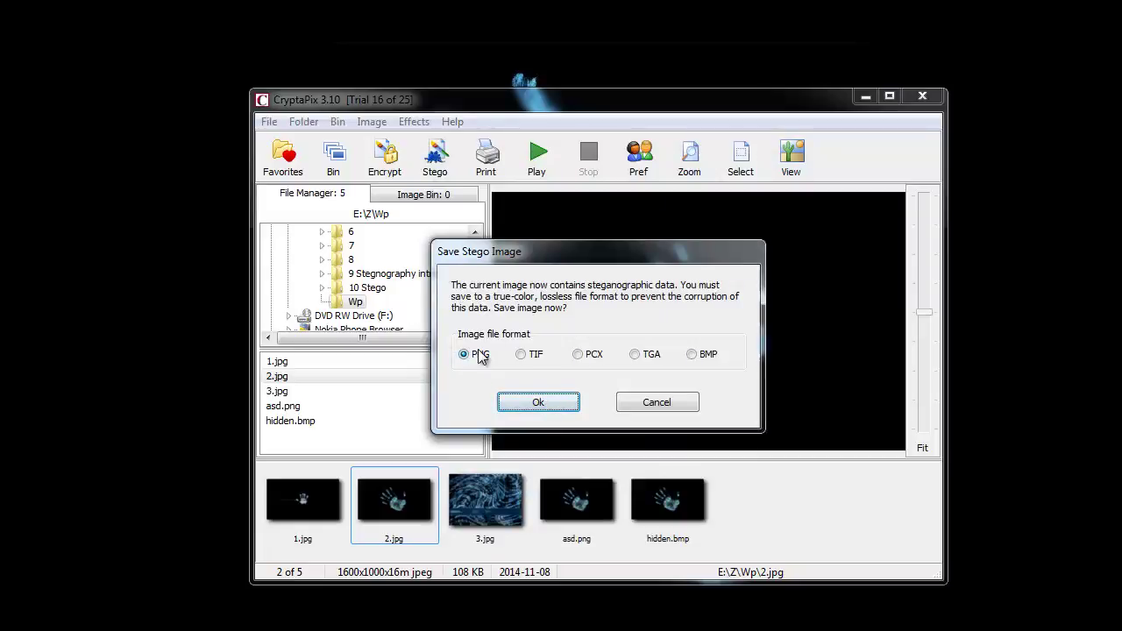
- Save the stego image as PNG 'qwe' in Wp and refresh the folder list
{"action": "left_click", "coordinate": [538, 405]}
{"action": "type", "text": "qwe"}
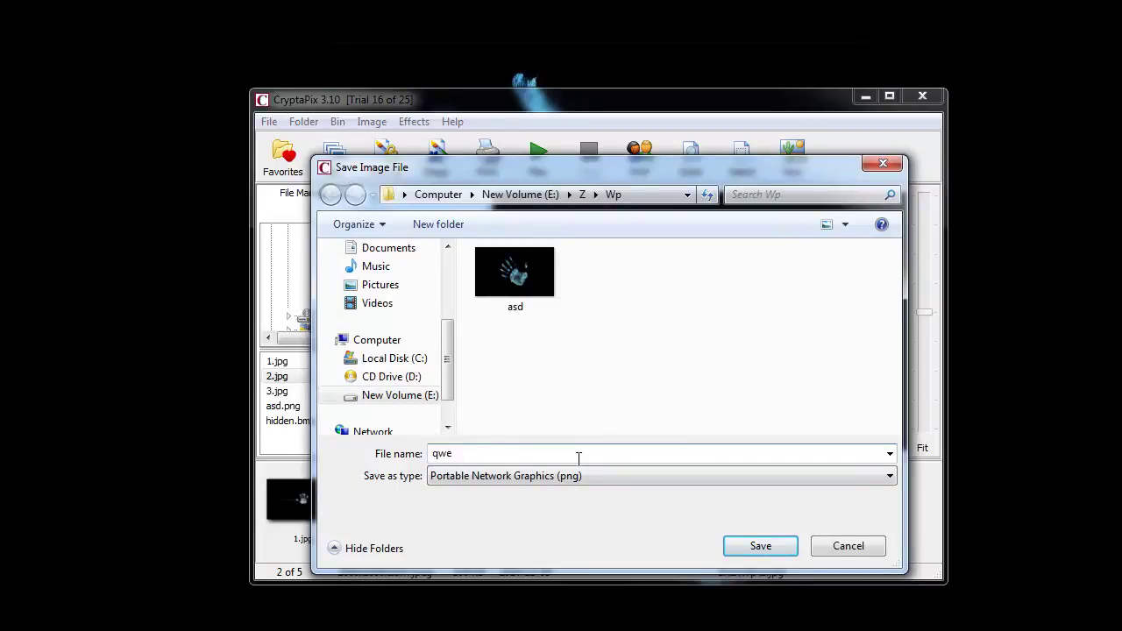
{"action": "left_click", "coordinate": [759, 545]}
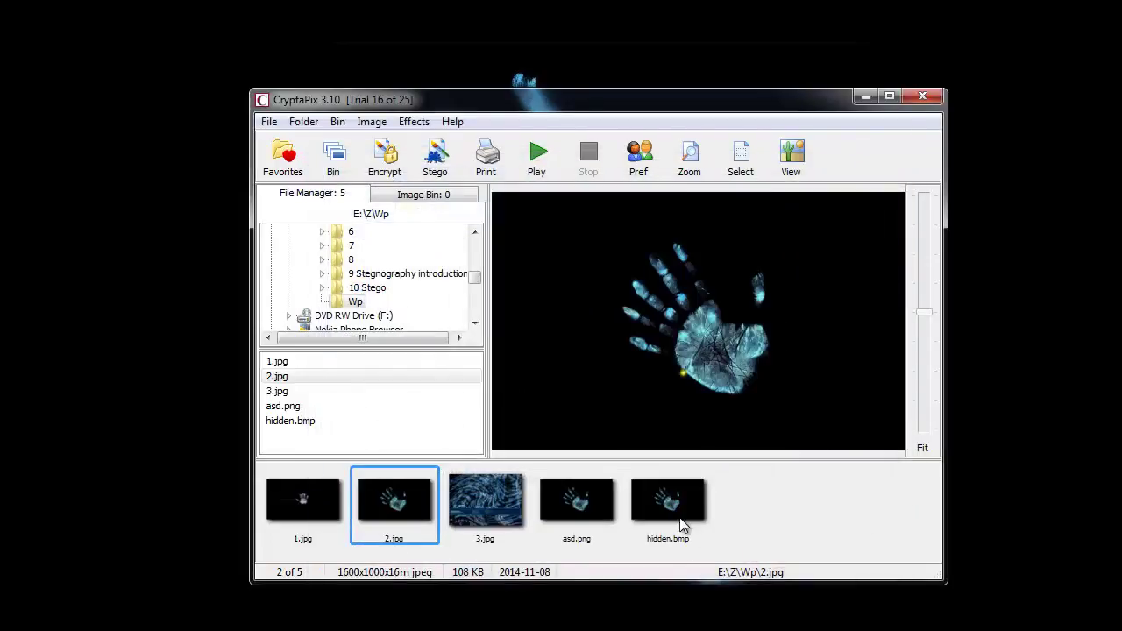
{"action": "left_click", "coordinate": [342, 288]}
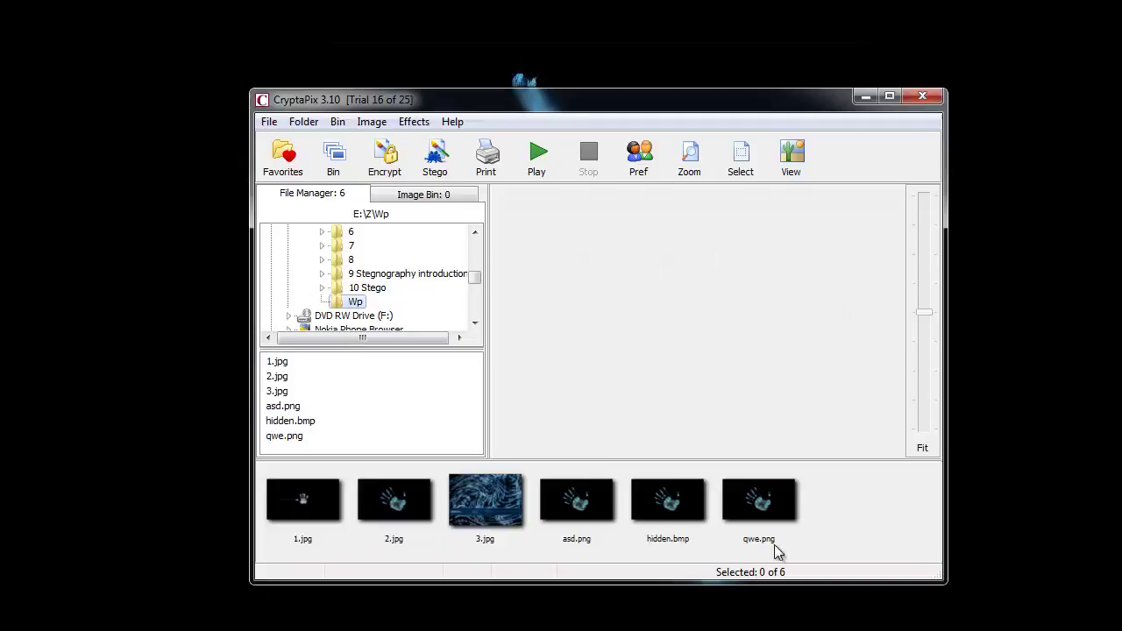
- Preview qwe.png, compare it with hidden.bmp, then reselect qwe.png
{"action": "left_click", "coordinate": [778, 524]}
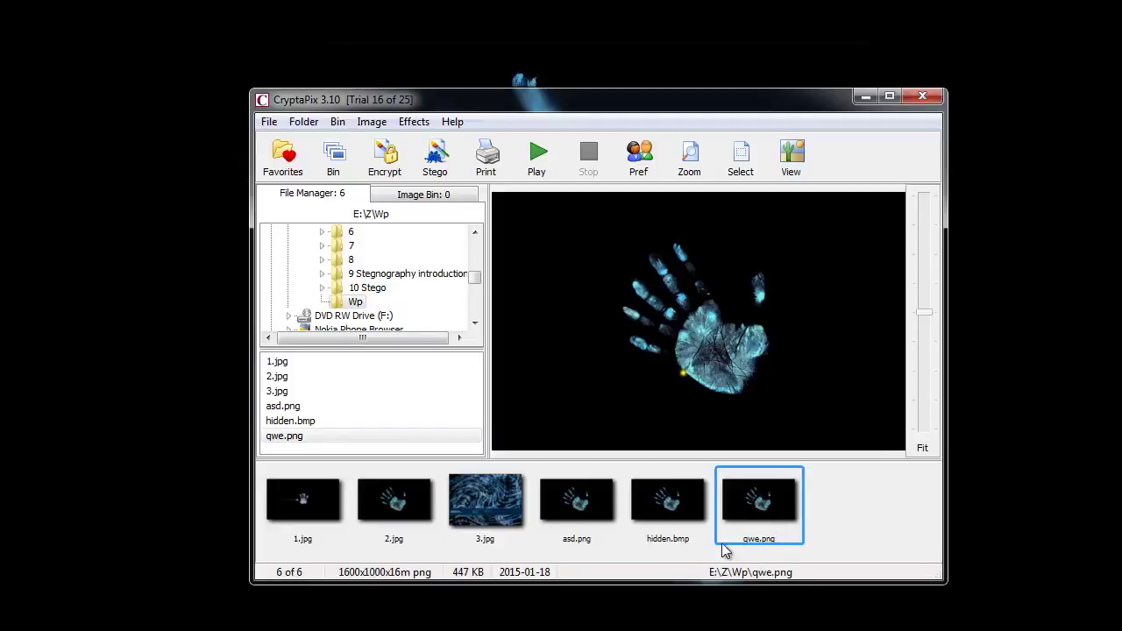
{"action": "left_click", "coordinate": [663, 514]}
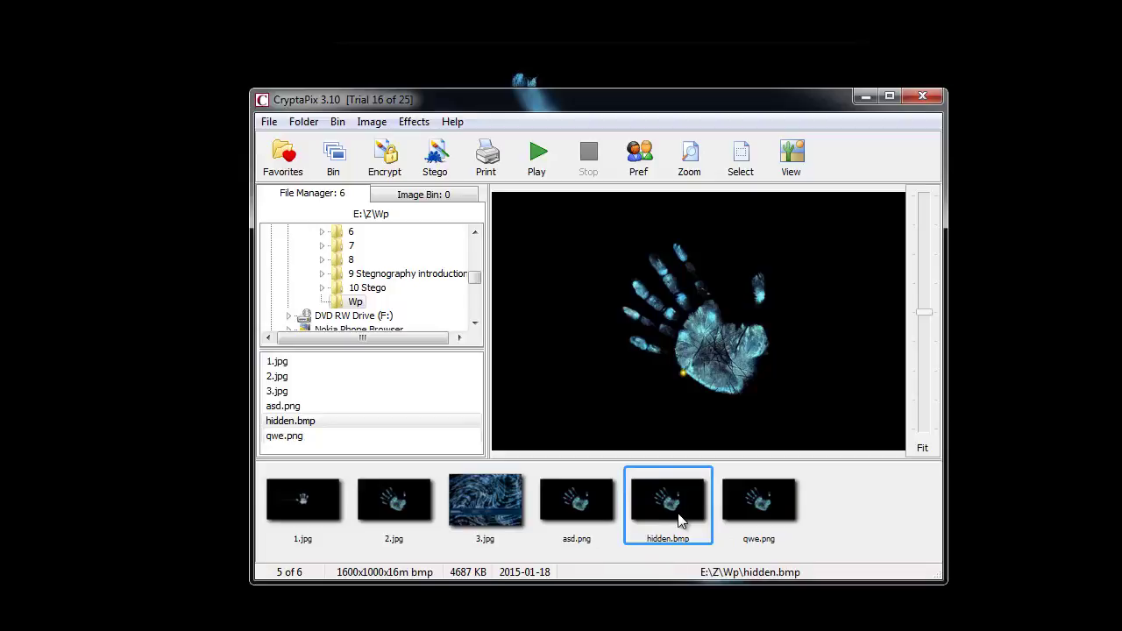
{"action": "left_click", "coordinate": [772, 524]}
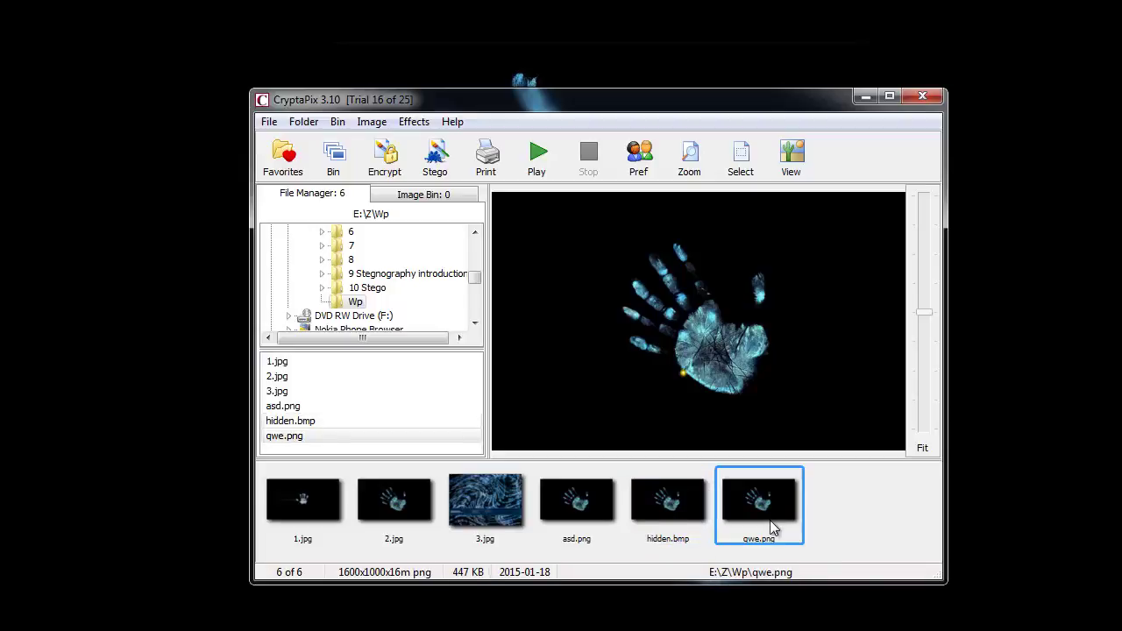
- Extract qwe.png's hidden text 'secret123', select it, and close the window
{"action": "left_click", "coordinate": [450, 177]}
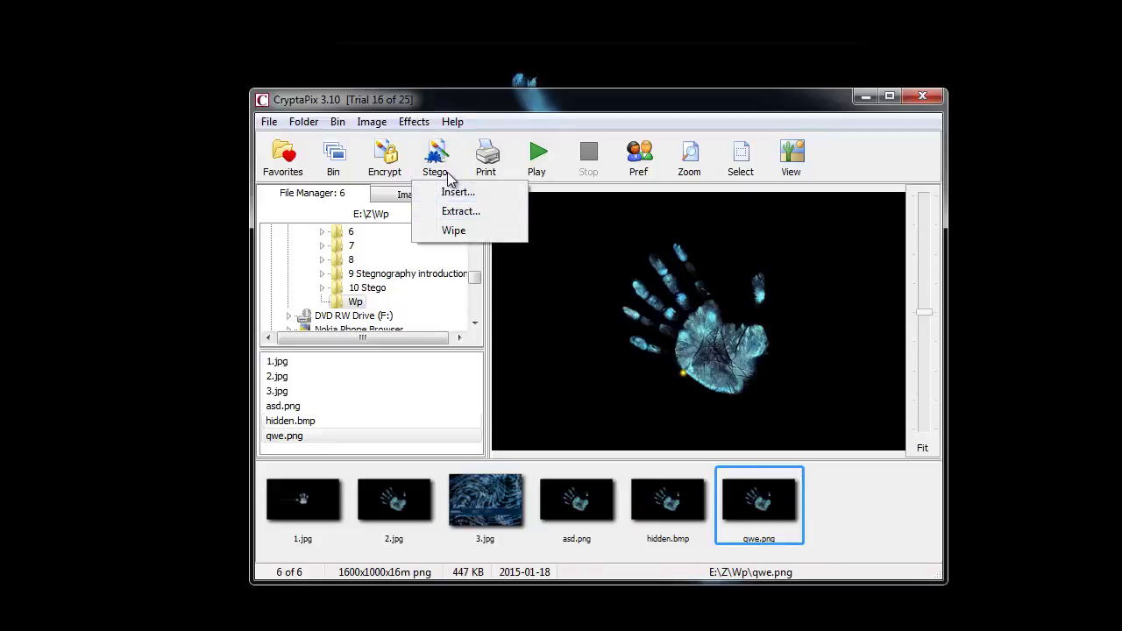
{"action": "left_click", "coordinate": [459, 214]}
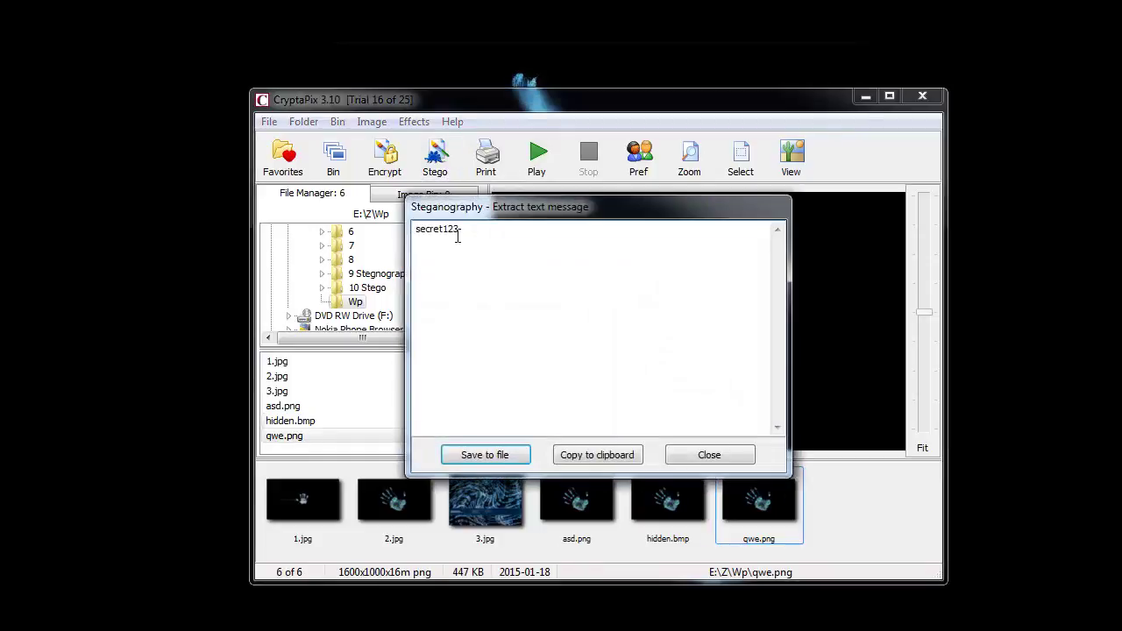
{"action": "left_click_drag", "start_coordinate": [456, 237], "coordinate": [383, 230]}
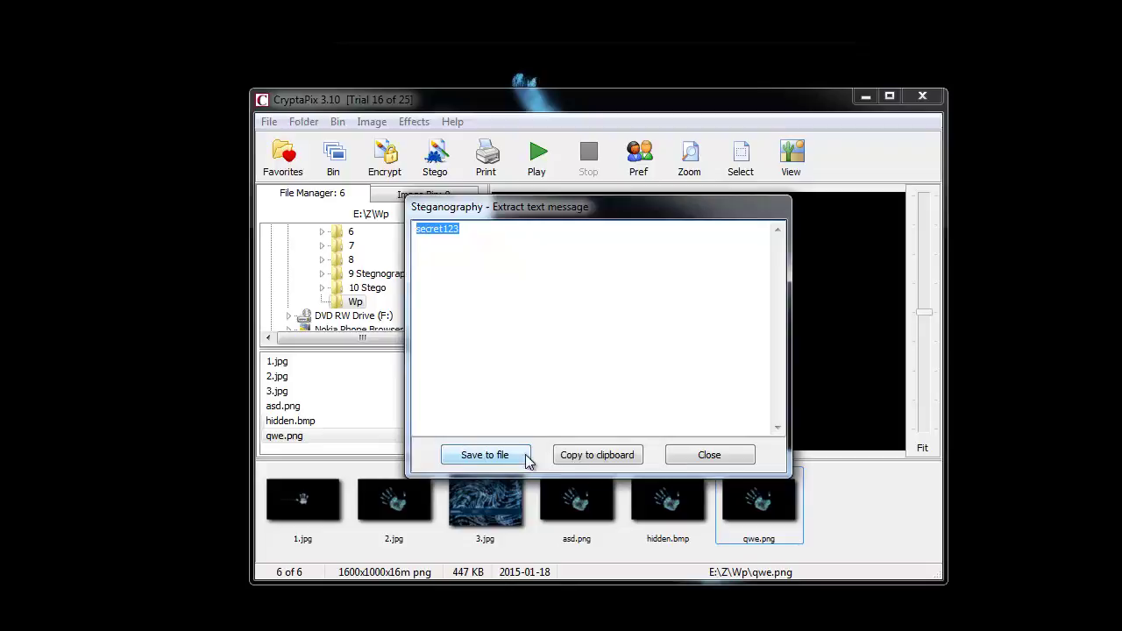
{"action": "left_click", "coordinate": [716, 464]}
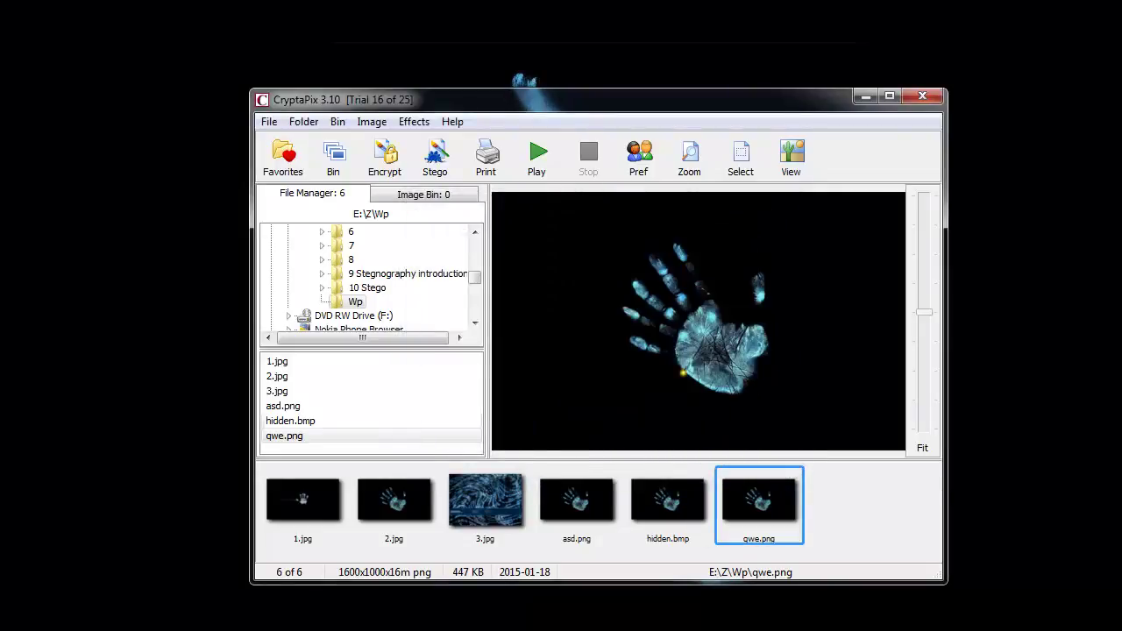
- Preview asd.png and hidden.bmp, briefly opening hidden.bmp's file actions menu
{"action": "left_click", "coordinate": [597, 537]}
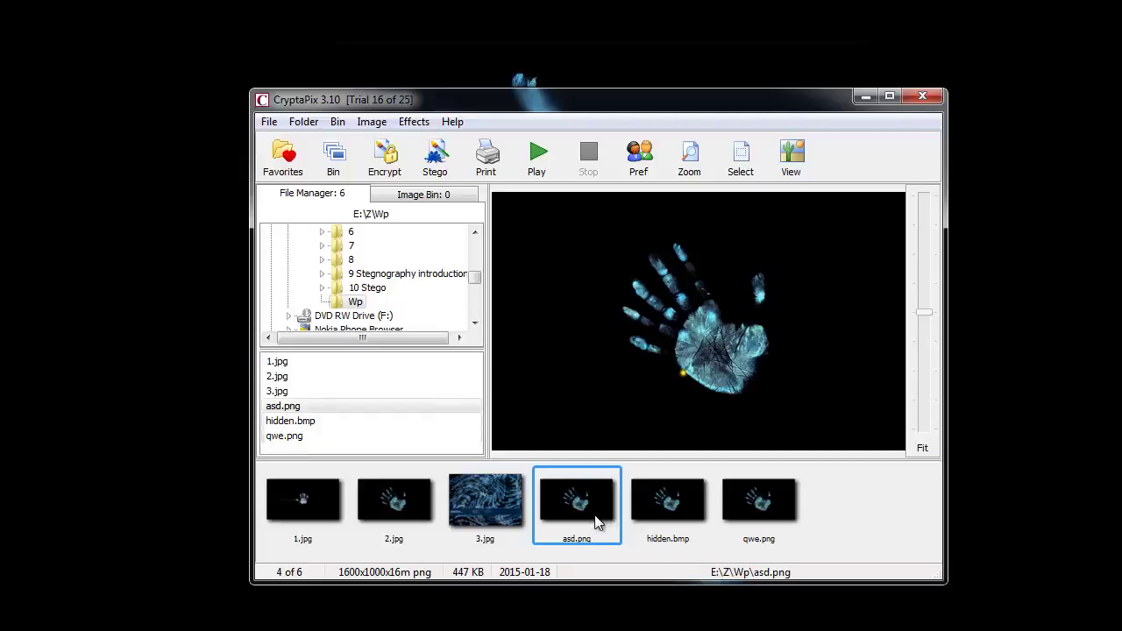
{"action": "left_click", "coordinate": [663, 532]}
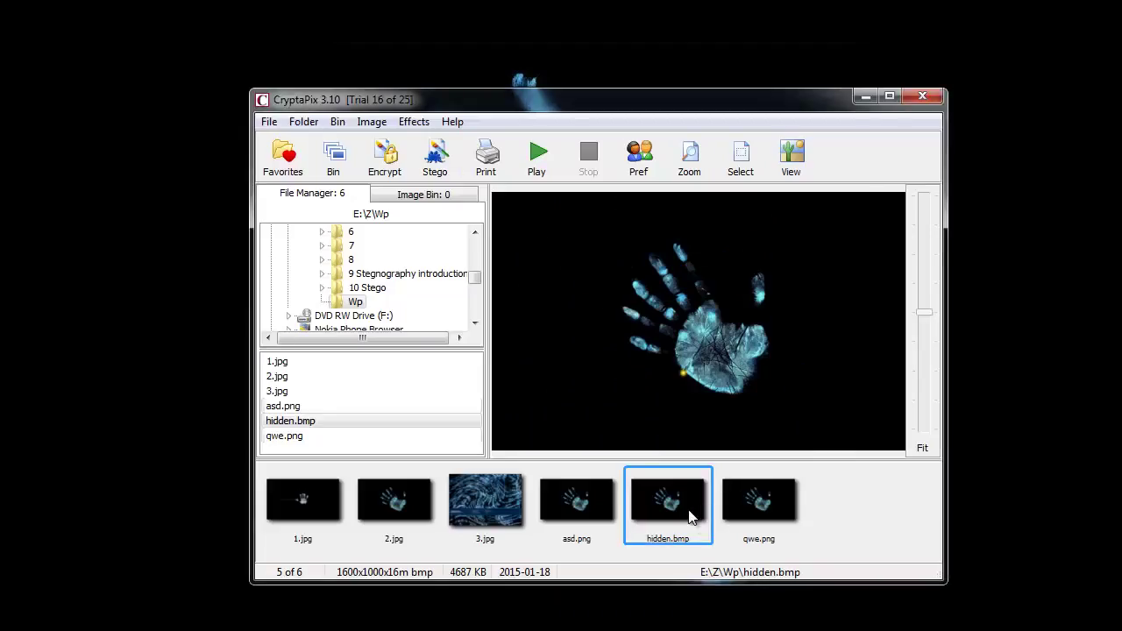
{"action": "right_click", "coordinate": [689, 518]}
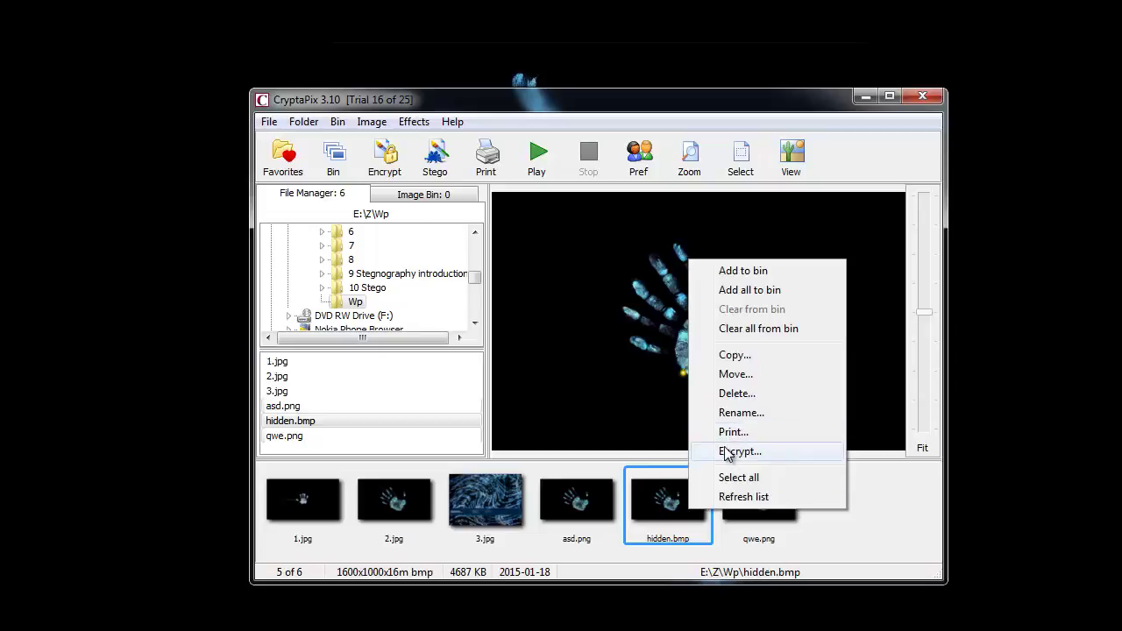
{"action": "left_click", "coordinate": [644, 347]}
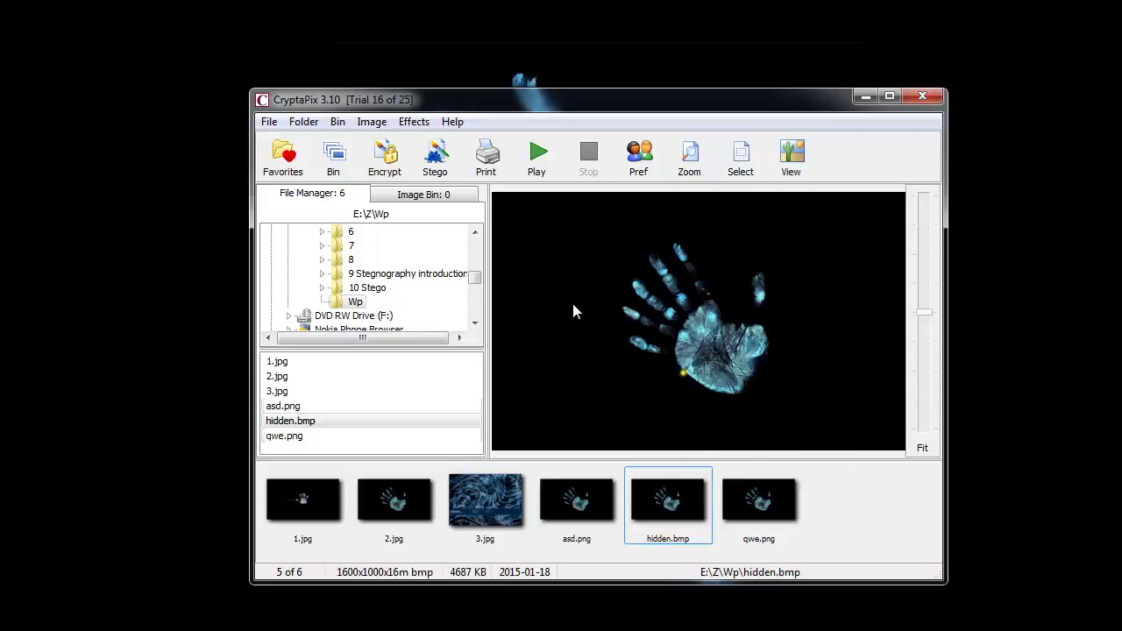
{"action": "left_click", "coordinate": [779, 518]}
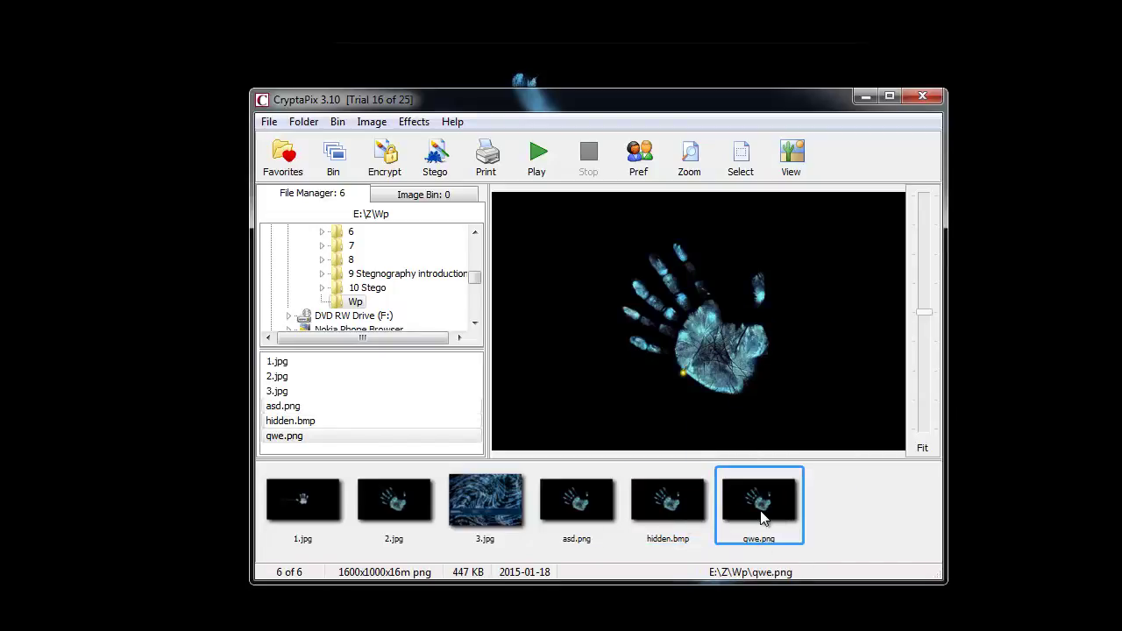
{"action": "left_click", "coordinate": [435, 157]}
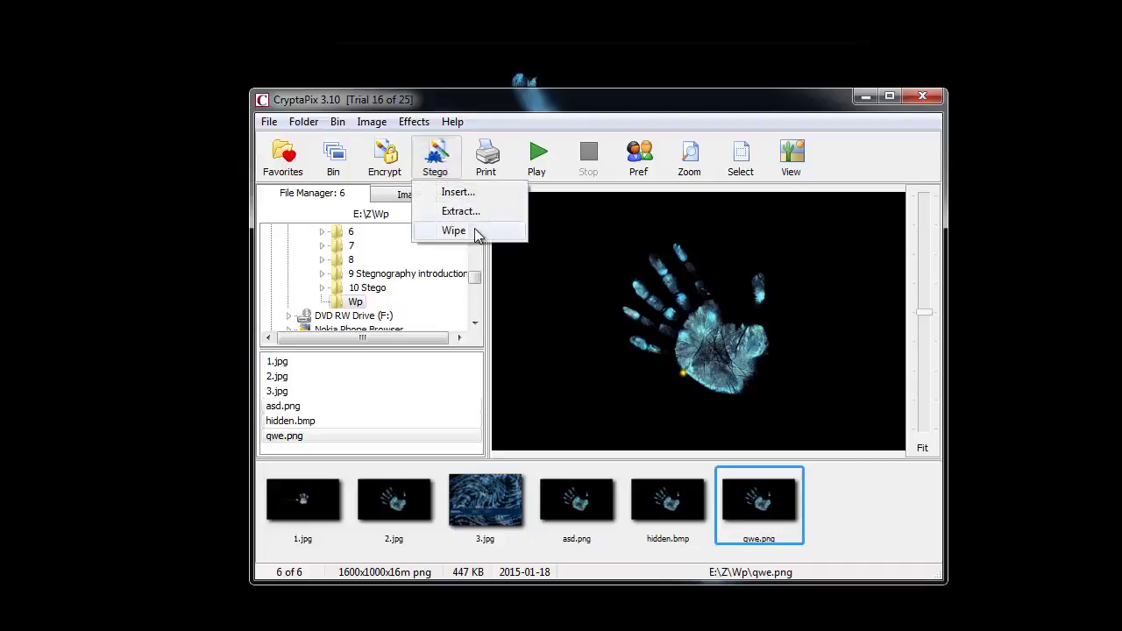
{"action": "left_click", "coordinate": [442, 210]}
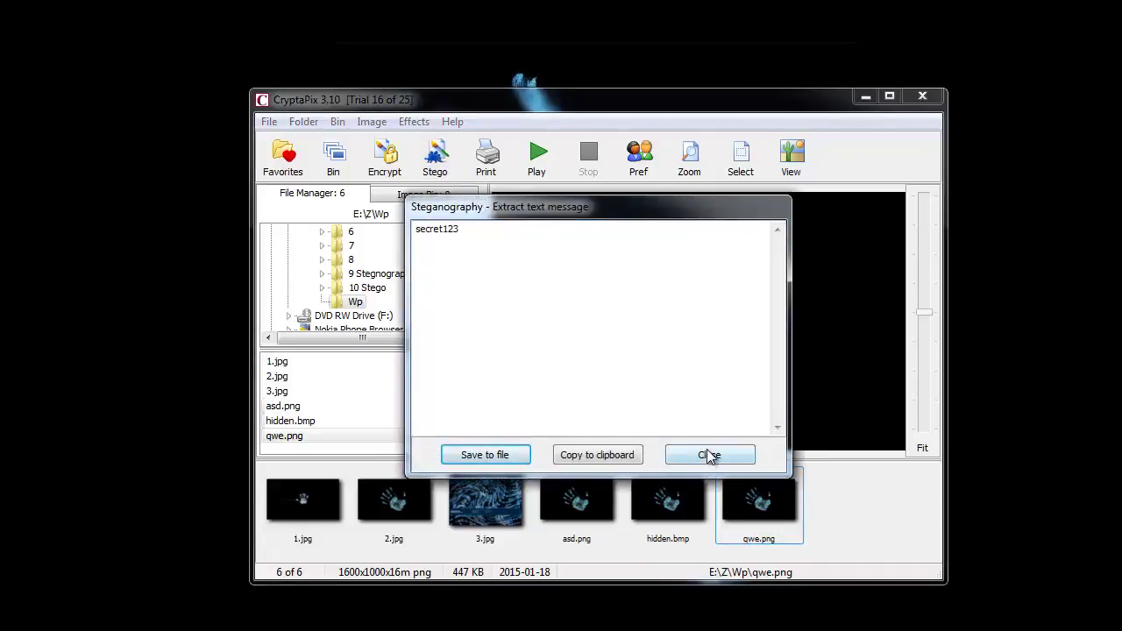
{"action": "left_click", "coordinate": [709, 454]}
{"action": "right_click", "coordinate": [687, 515]}
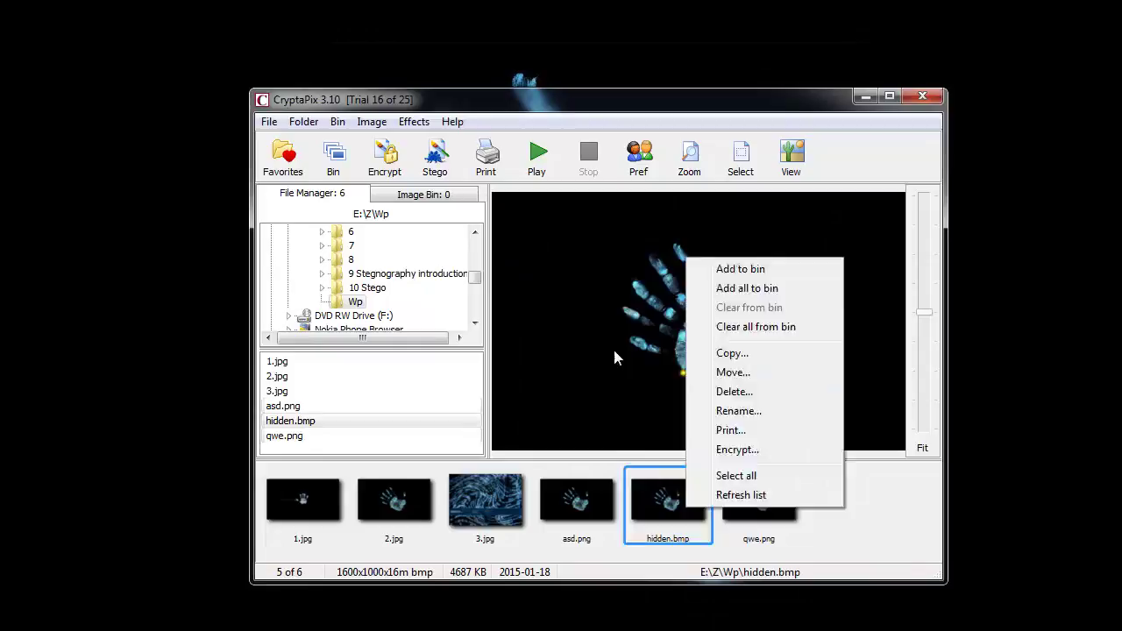
{"action": "left_click", "coordinate": [654, 489]}
- Cycle previews of asd.png, hidden.bmp, qwe.png and 2.jpg against the hand original, ending on asd.png
{"action": "key", "text": "Left"}
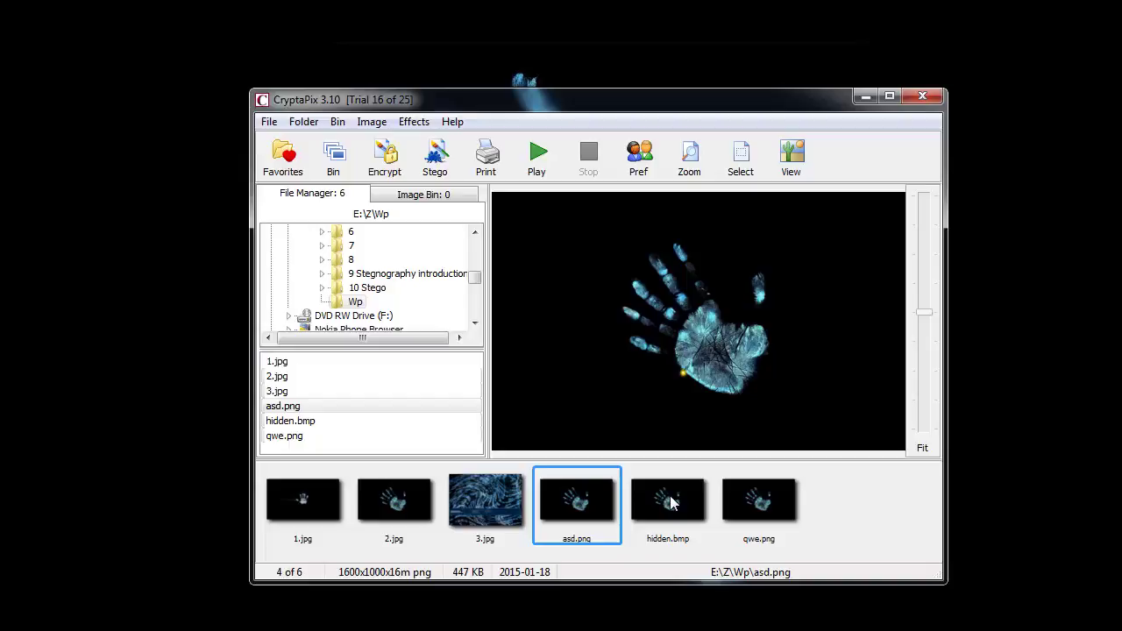
{"action": "left_click", "coordinate": [669, 496]}
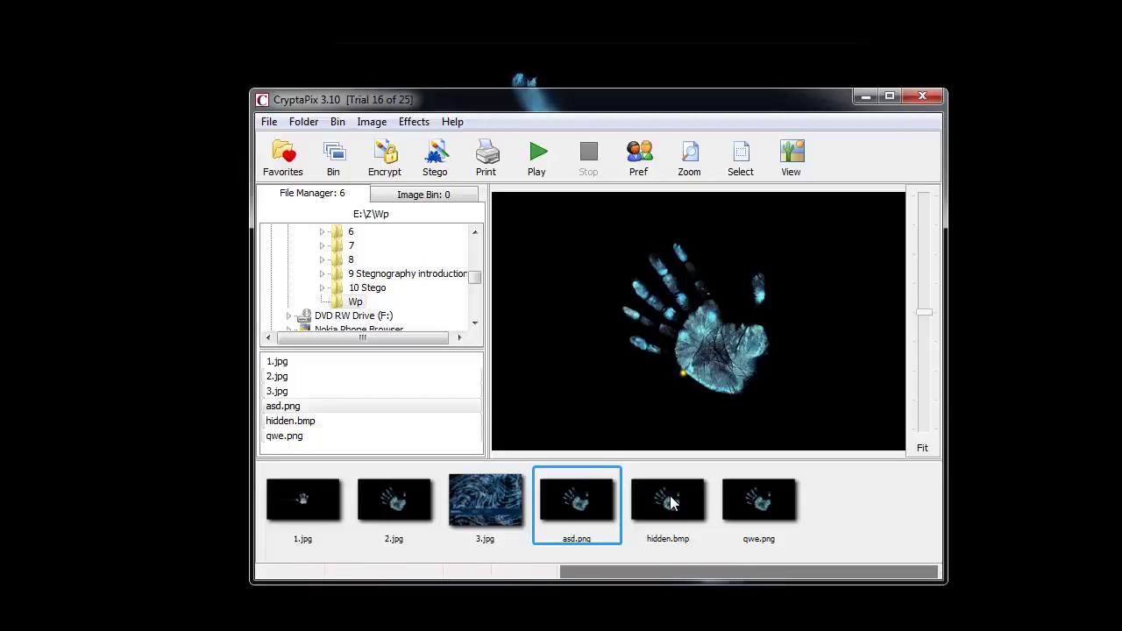
{"action": "key", "text": "Right"}
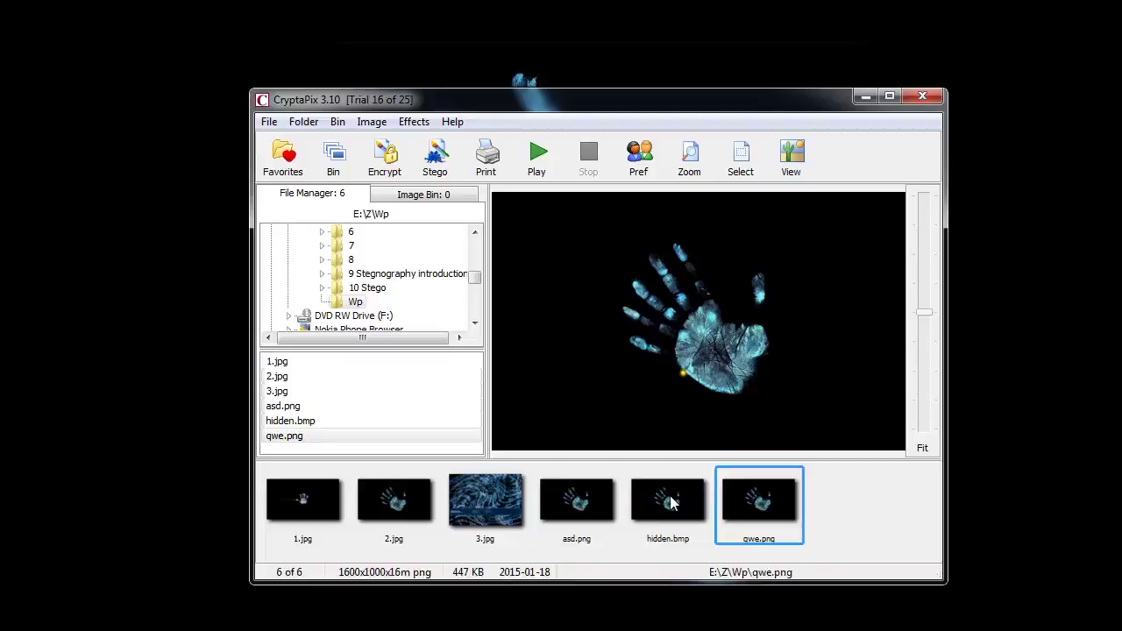
{"action": "key", "text": "Left"}
{"action": "key", "text": "Left"}
{"action": "key", "text": "Left"}
{"action": "key", "text": "Left"}
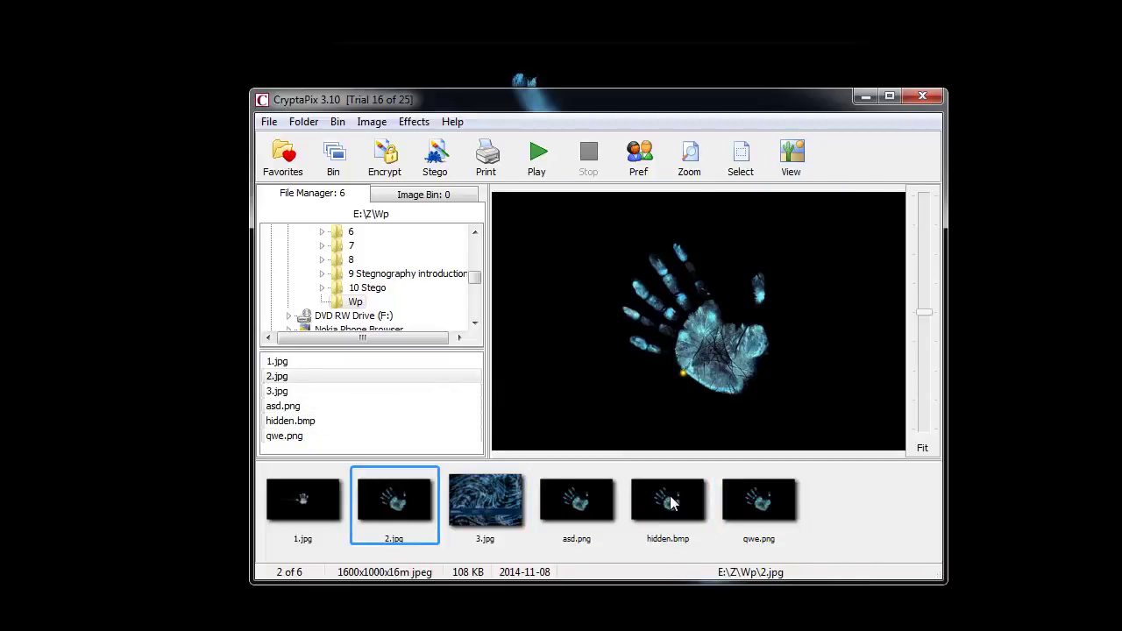
{"action": "key", "text": "Right"}
{"action": "key", "text": "Right"}
{"action": "key", "text": "Right"}
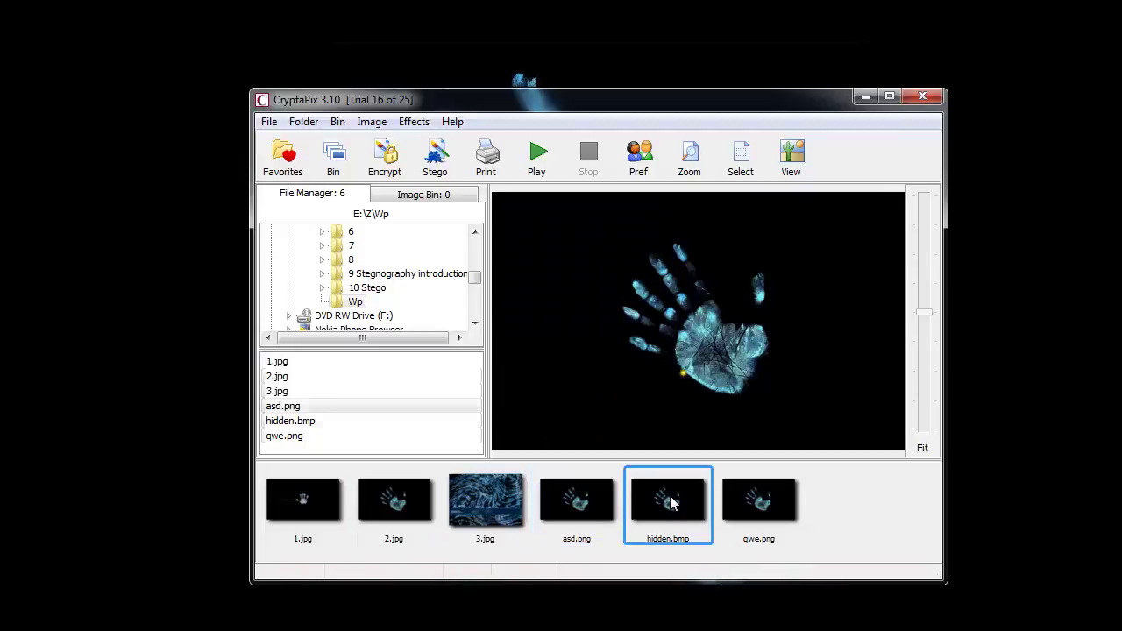
{"action": "key", "text": "Right"}
{"action": "key", "text": "Left"}
{"action": "key", "text": "Left"}
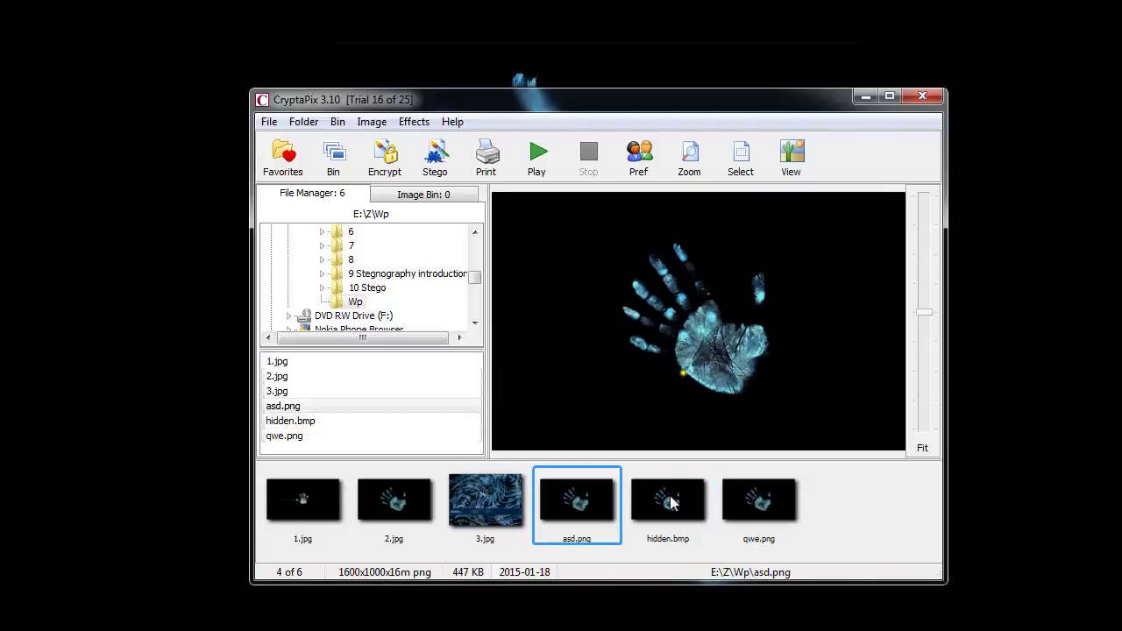